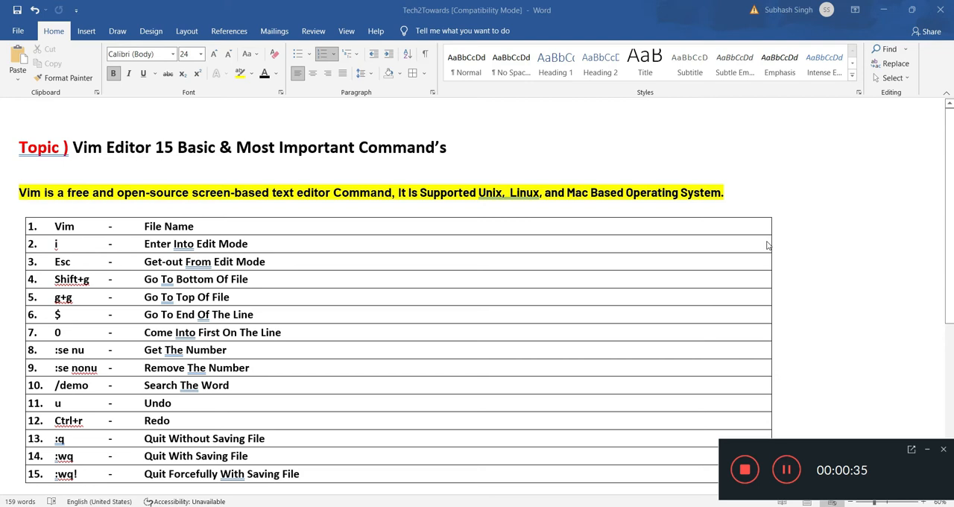
scroll(827, 298, down, 2)
scroll(842, 346, down, 3)
scroll(846, 349, down, 4)
scroll(846, 349, down, 2)
scroll(845, 349, down, 1)
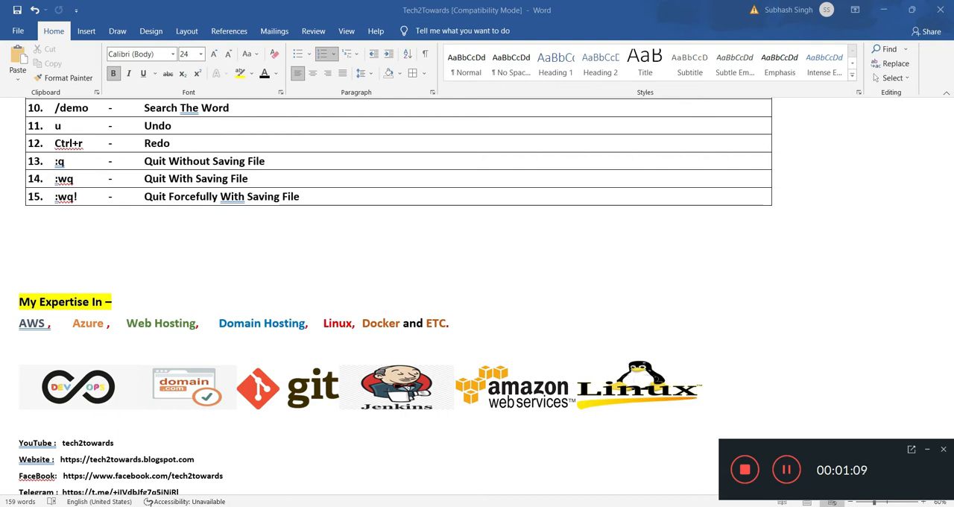
- Unlock the remote Ubuntu desktop with the password and list the home folder showing linux.txt
key(alt+Tab)
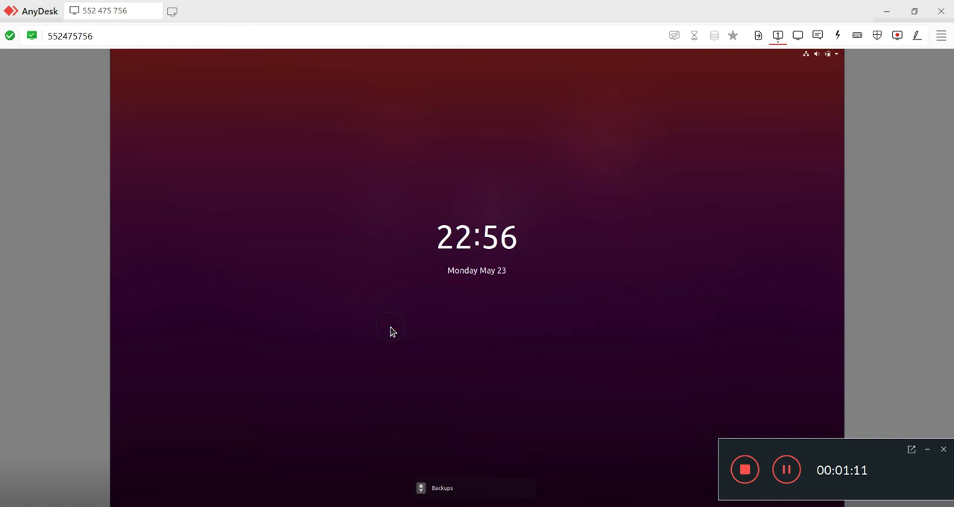
click(392, 331)
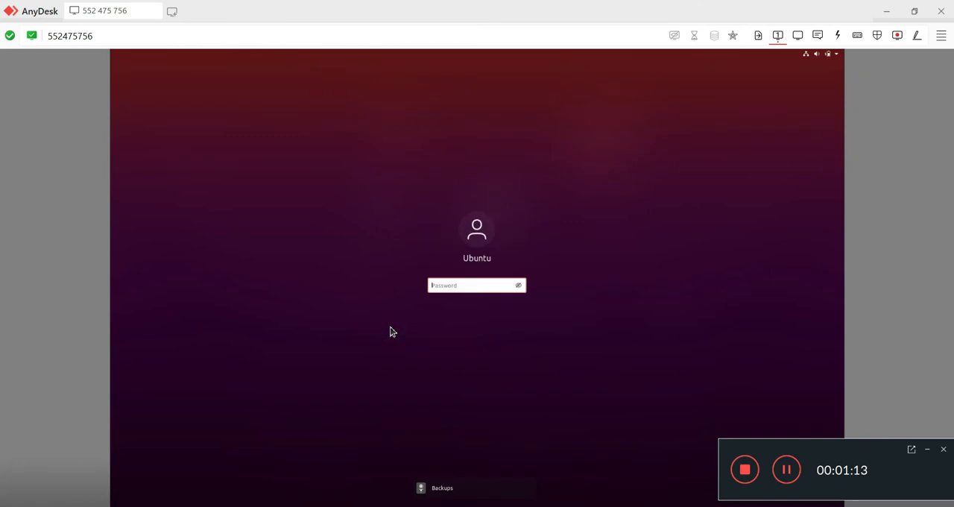
text(ubu)
key(Return)
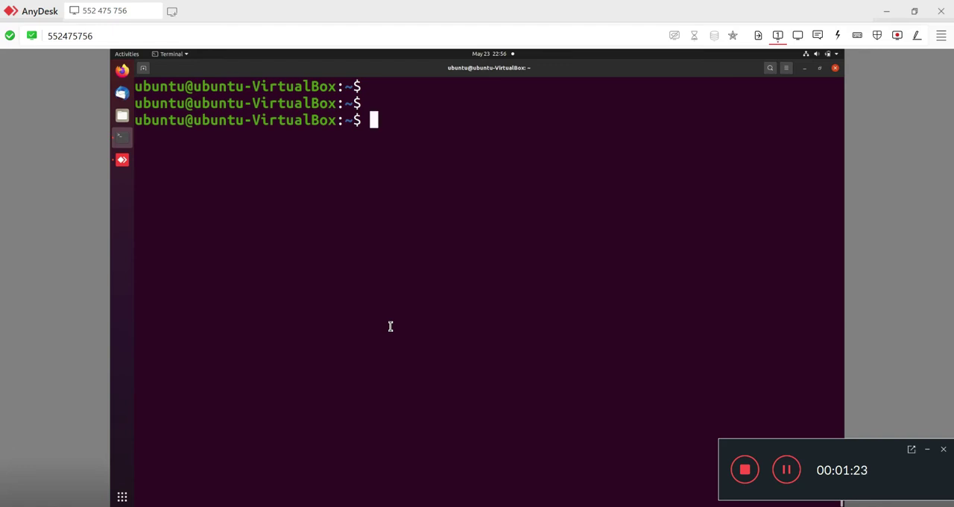
text(ls)
key(Return)
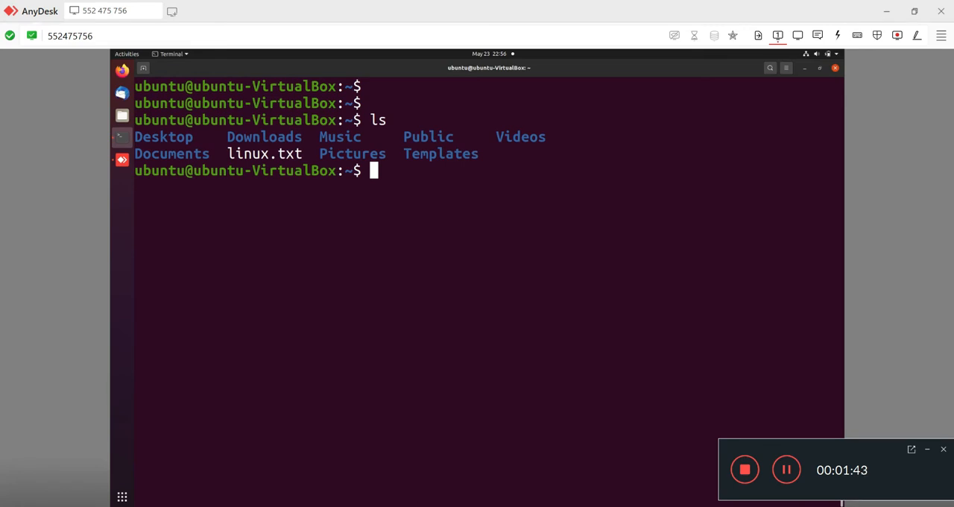
key(alt+Tab)
scroll(219, 380, up, 5)
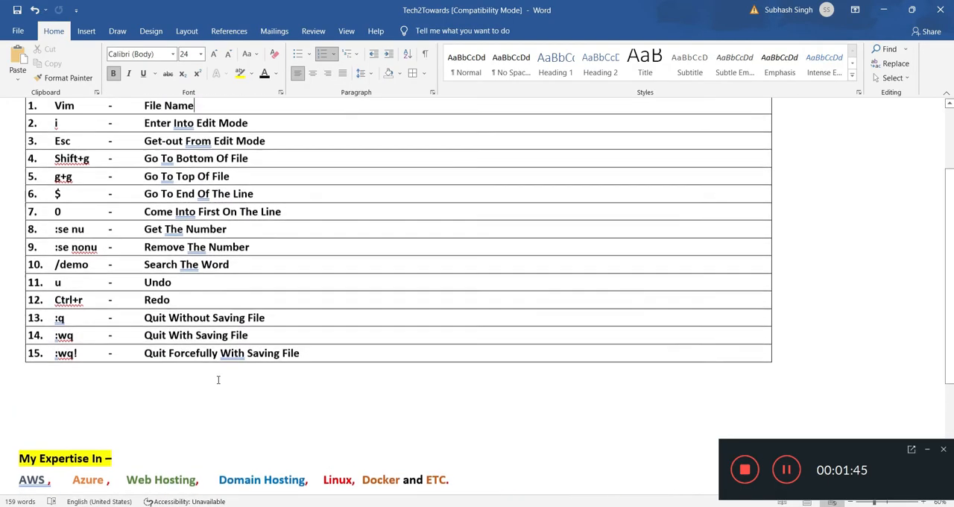
scroll(218, 379, up, 2)
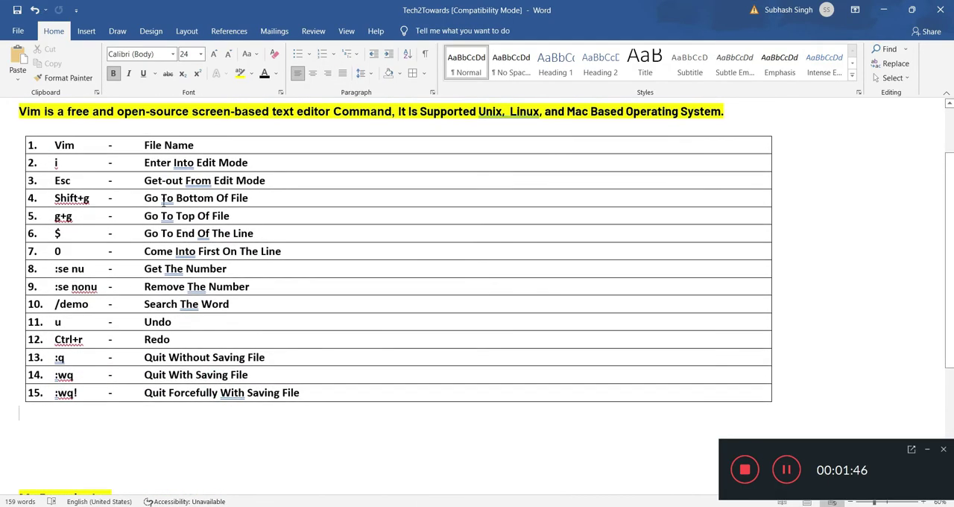
click(89, 149)
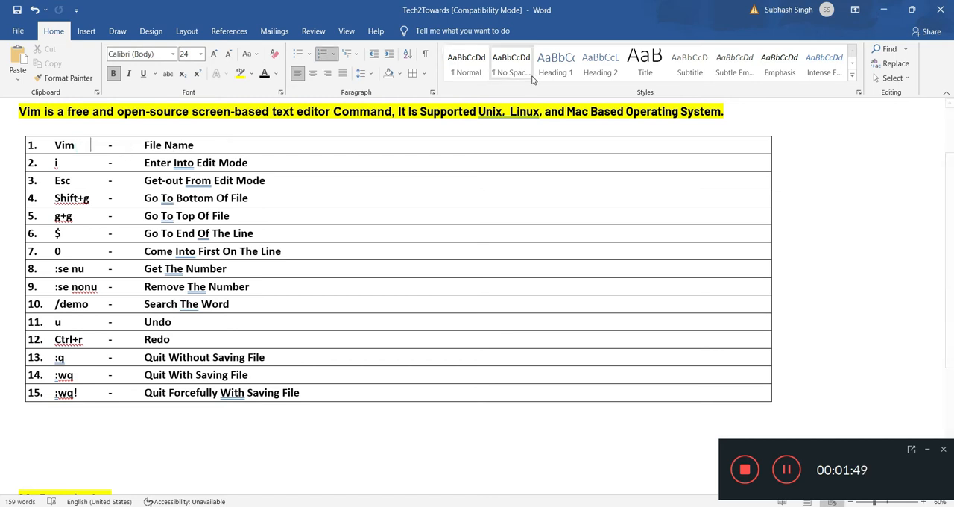
click(883, 10)
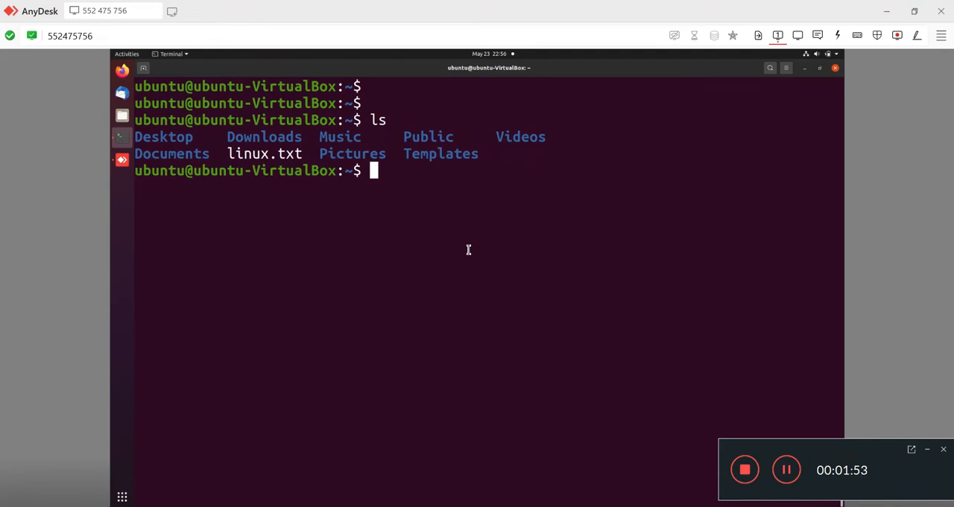
- Run vim linux.txt from a fresh prompt, tab-completing the file name
key(Return)
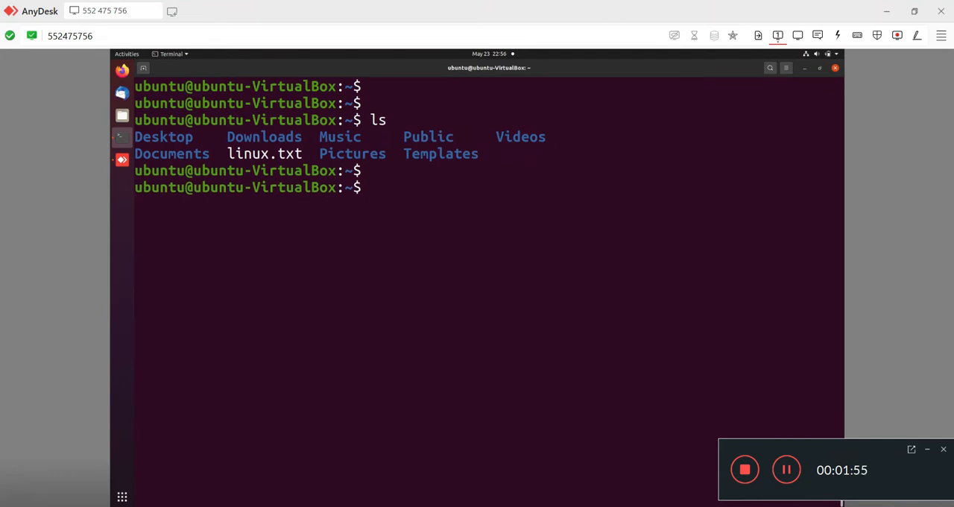
text(vim )
text(l)
text(i)
key(Tab)
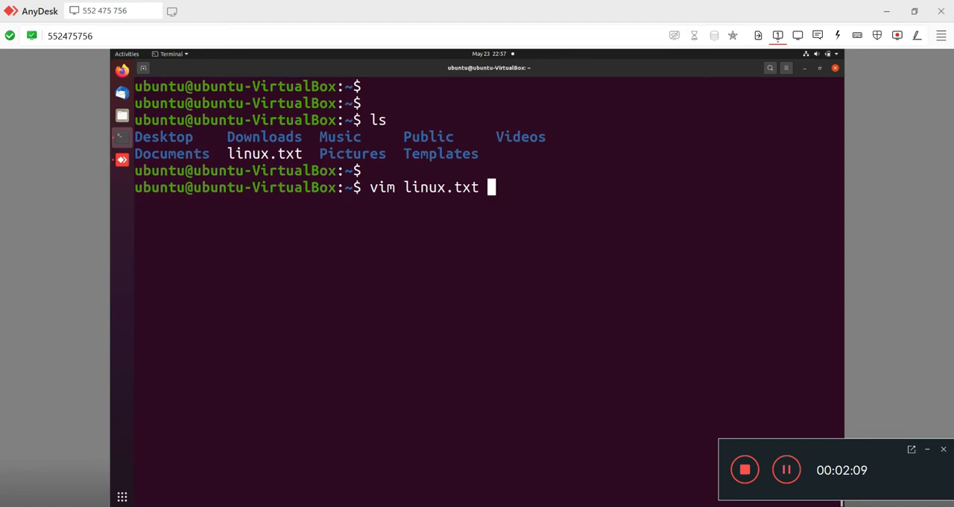
key(Return)
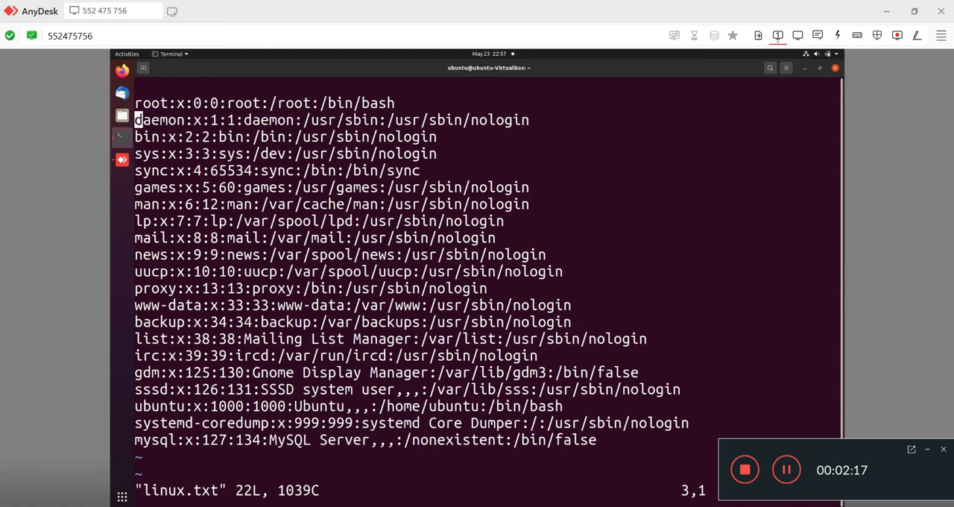
- Check the Word table, then in Vim undo and move down and back along the sys line
key(alt+Tab)
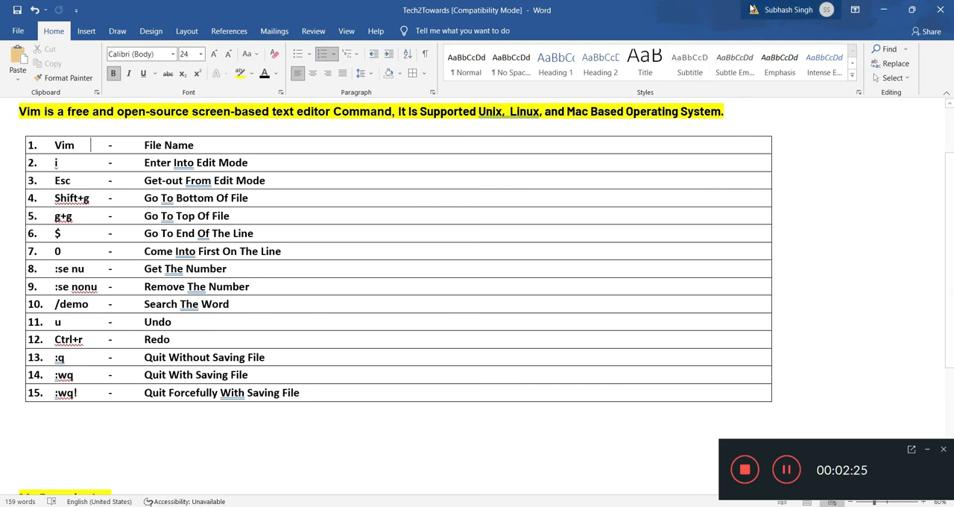
click(885, 10)
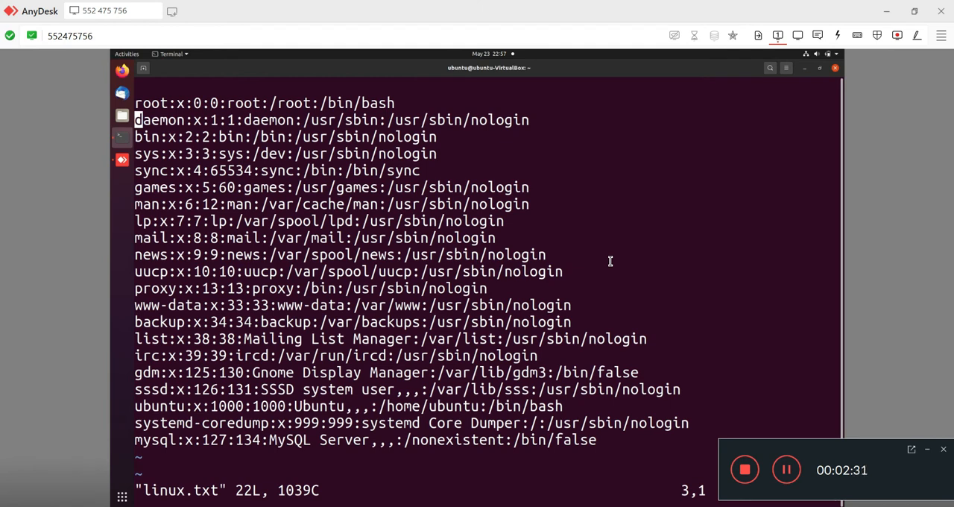
key(w)
key(j)
key(j)
text(udi)
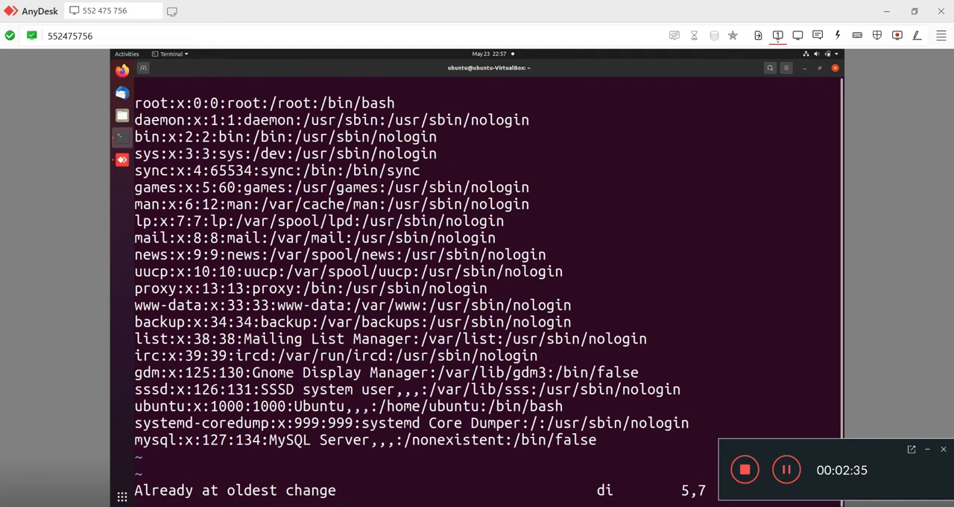
key(Escape)
key(h)
key(y)
- Delete the x so the line reads sys::3:3, then try repeating a previous search
key(t)
key(X)
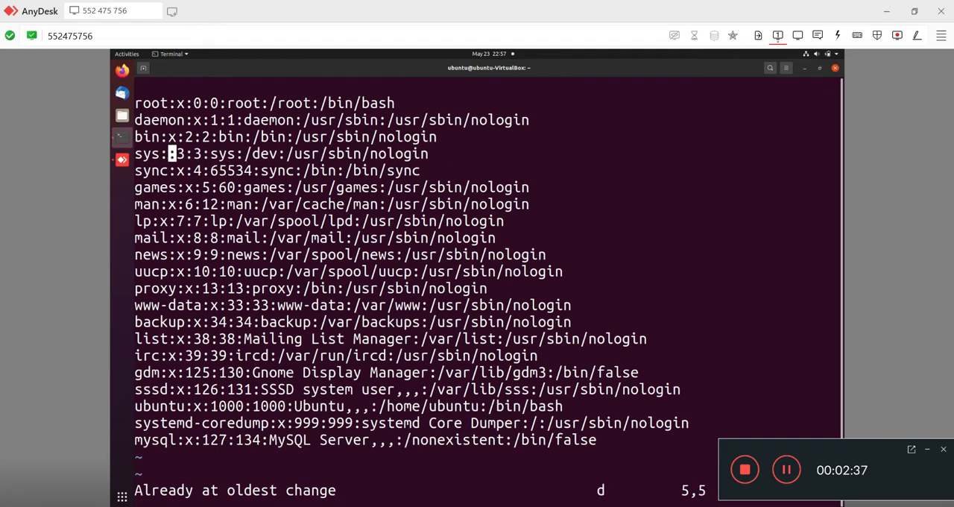
key(m)
key(m)
key(l)
key(n)
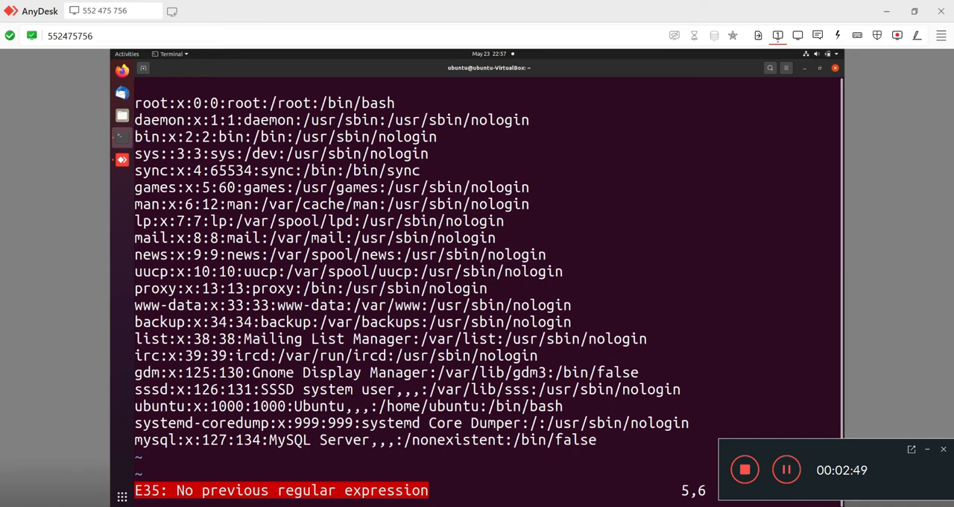
- Enter insert mode at the games line and type gdjdudkddk with blank lines below the sync entry
key(i)
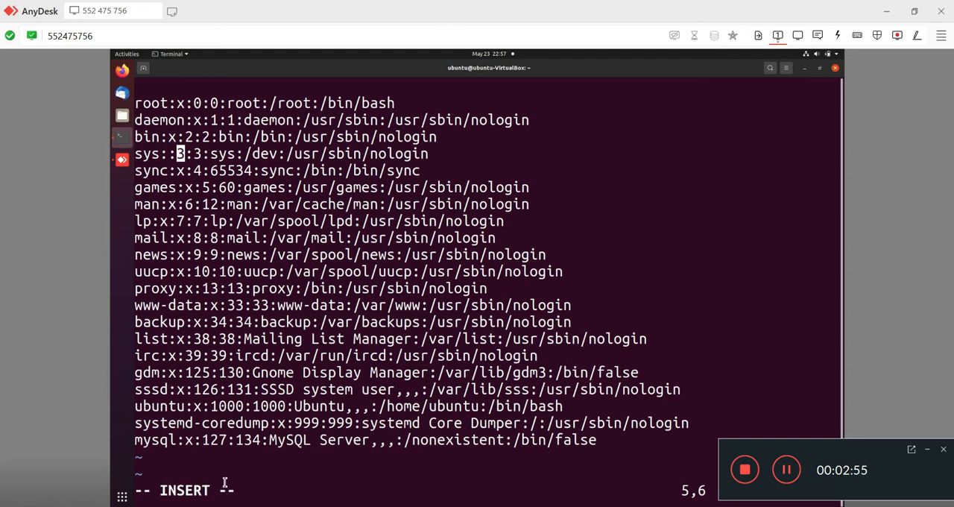
double_click(185, 490)
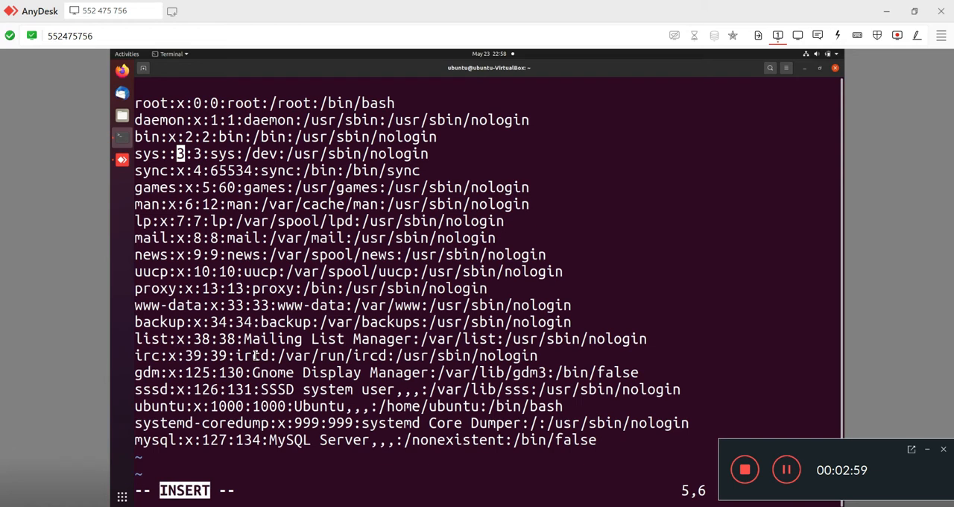
key(Down)
key(Down)
key(Left)
key(Left)
key(Left)
key(Left)
key(Left)
text(gdjdudkddk)
key(Return)
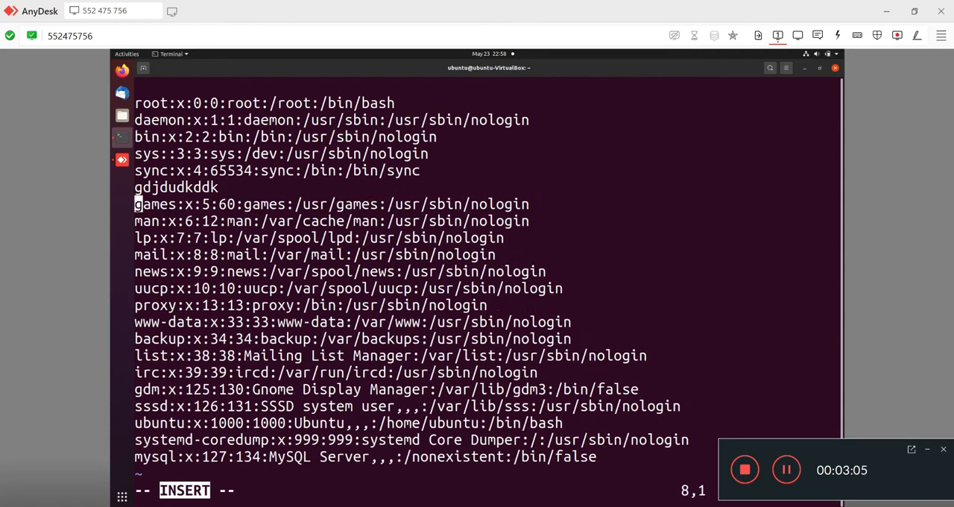
key(Return)
key(Up)
text(jdjddkdldkkklodjdnk,ll.dcm)
key(Return)
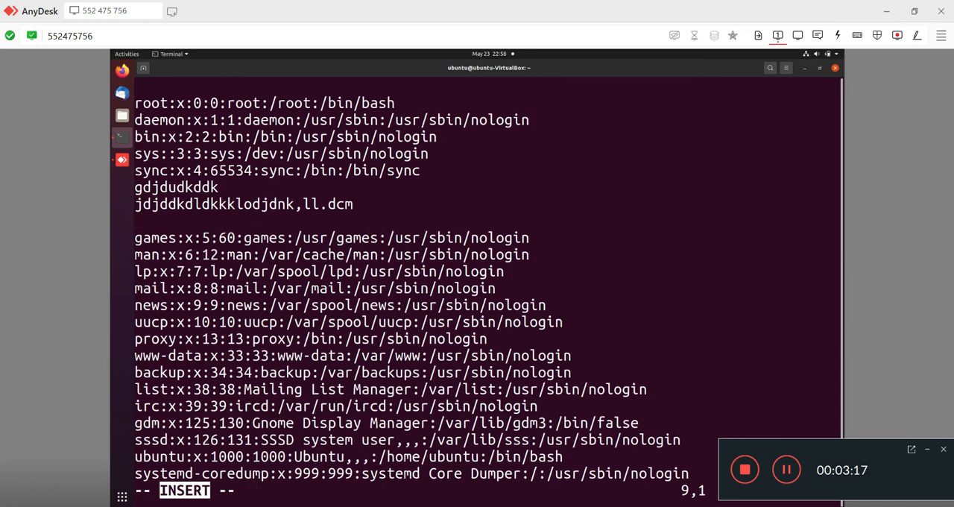
- After checking the Word table, add dkjf, dkdkdkd and jf separated by blank lines, then leave insert mode
click(389, 503)
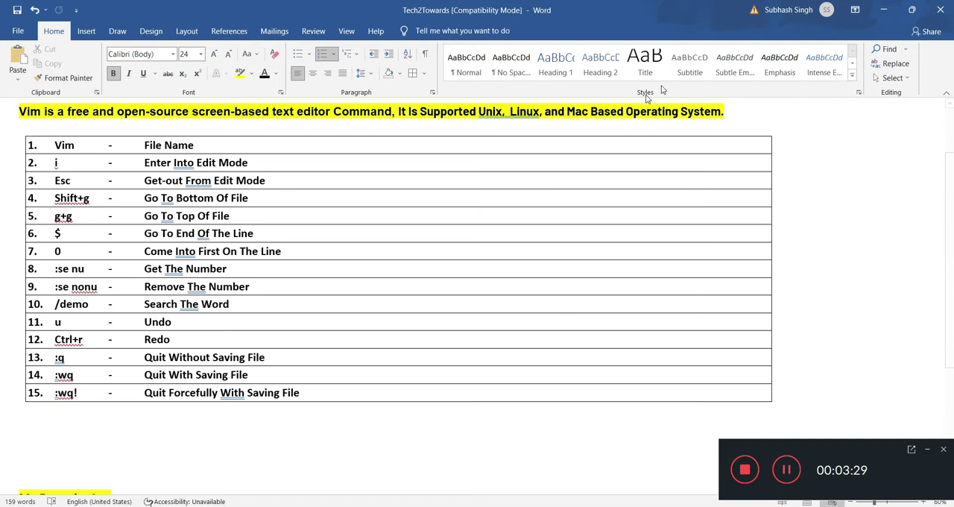
click(883, 10)
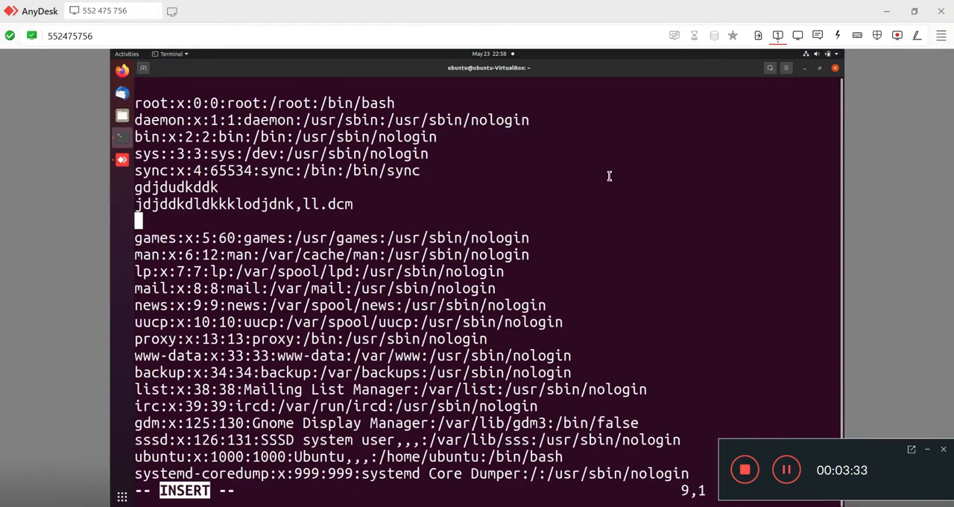
key(Return)
key(Return)
text(dkjf)
key(Return)
key(Return)
text(dkdkdkd)
key(Return)
key(Return)
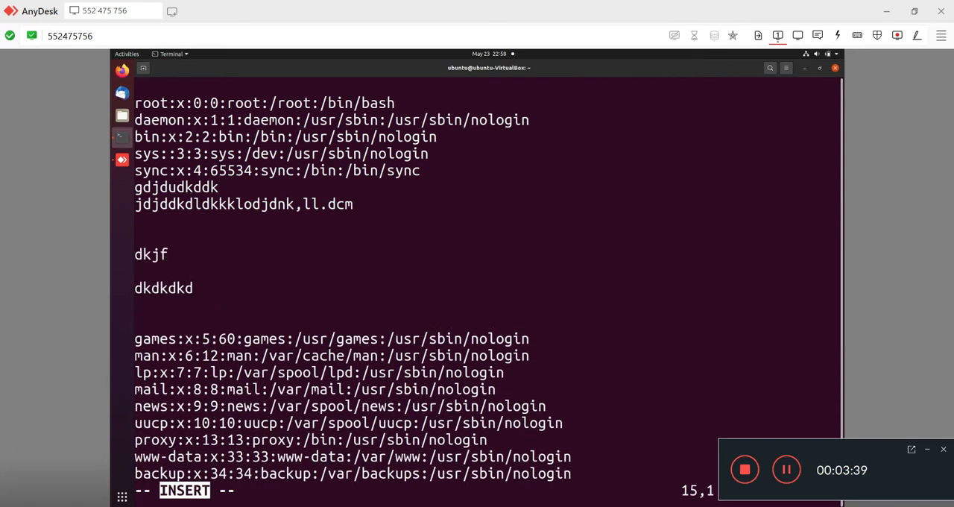
text(jf)
key(Return)
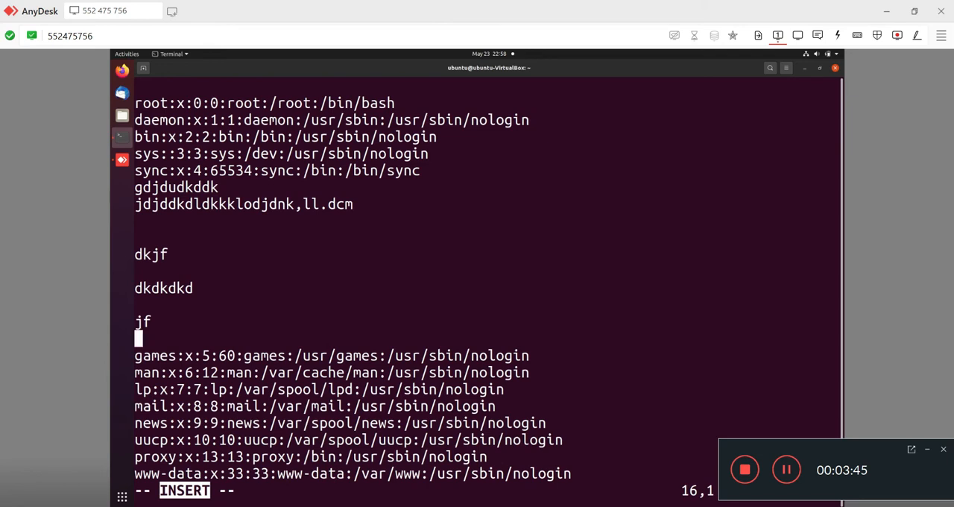
key(Escape)
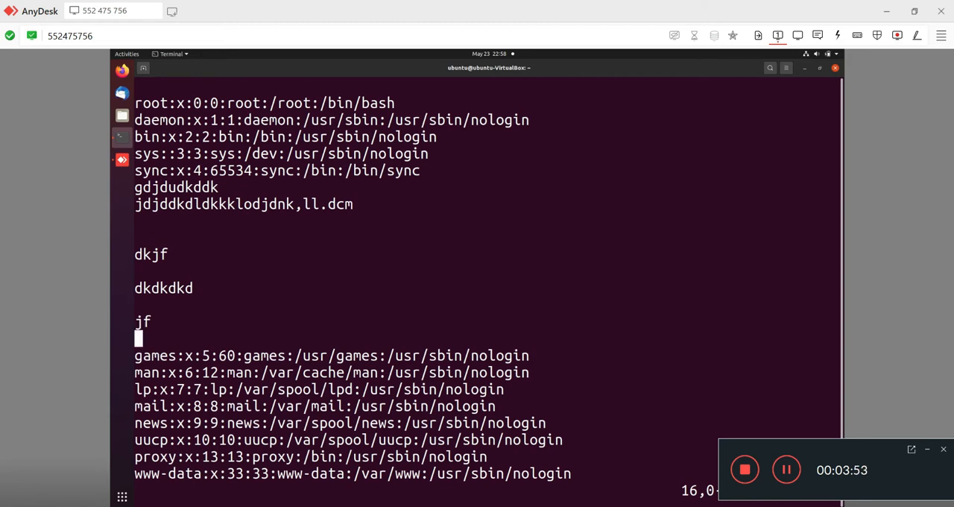
- Move down onto the games line and back up to jf with j and k, then switch to the Word table
key(j)
key(f)
key(i)
key(k)
key(d)
key(i)
key(Escape)
key(k)
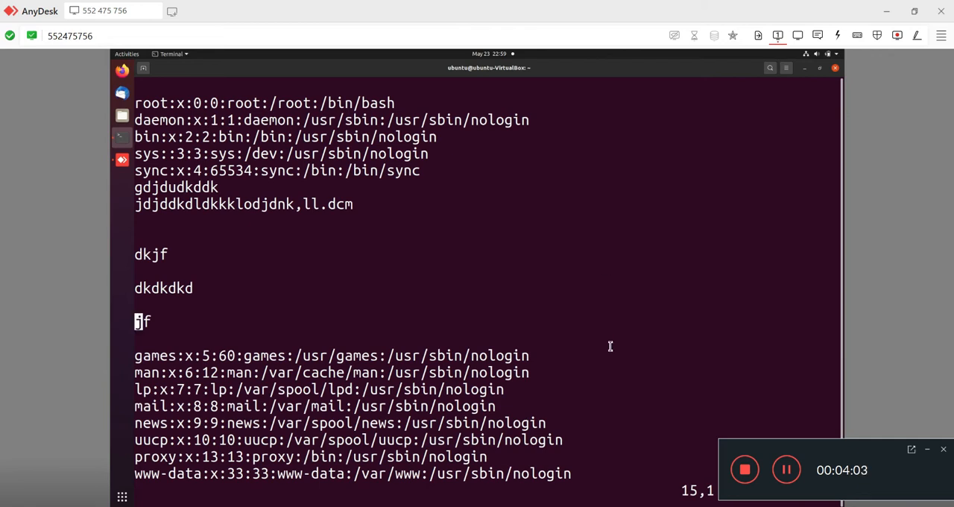
key(alt+Tab)
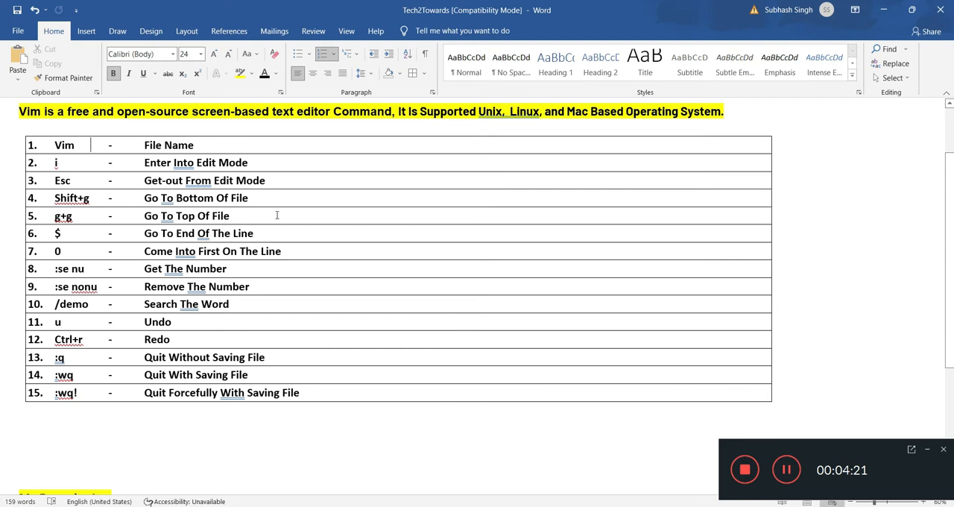
- Return to Vim, move up to the sync line and jump to the last line, the mysql entry
click(883, 10)
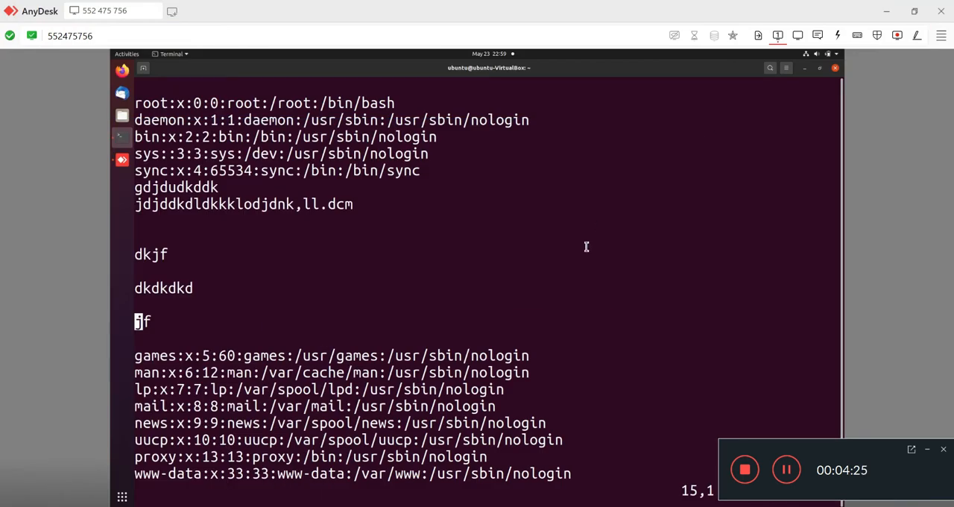
key(k)
key(k)
key(k)
key(k)
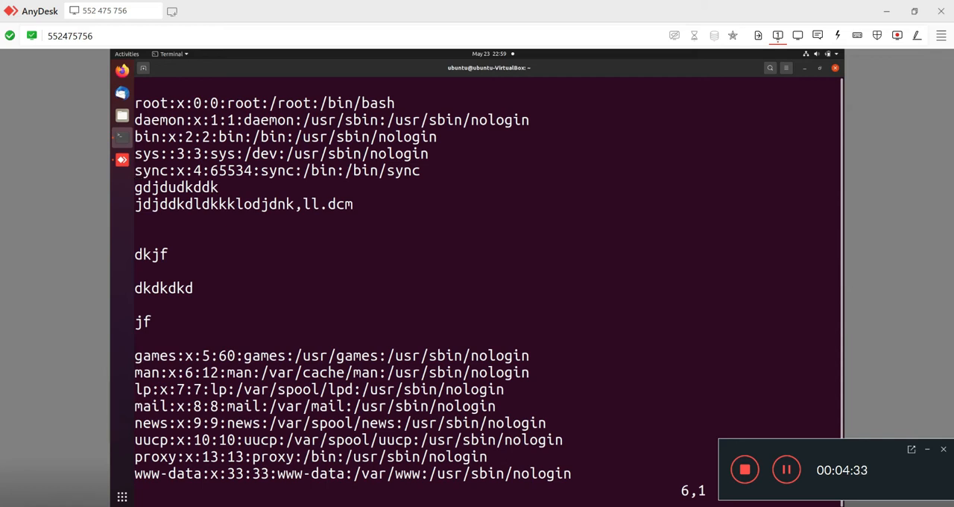
key(ctrl+d)
key(ctrl+d)
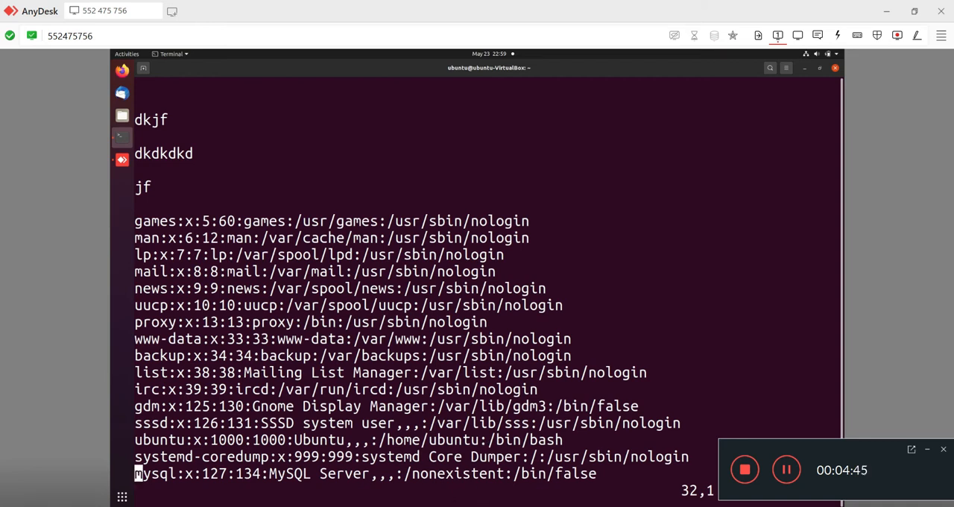
- Review the Word command list from Brave, then bring the remote Ubuntu terminal back to front
key(alt+Tab)
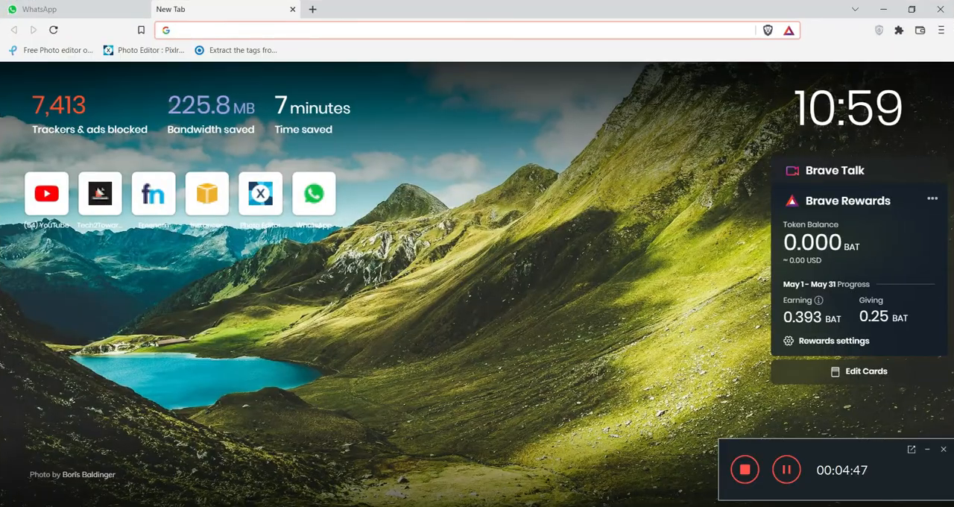
key(alt+Tab)
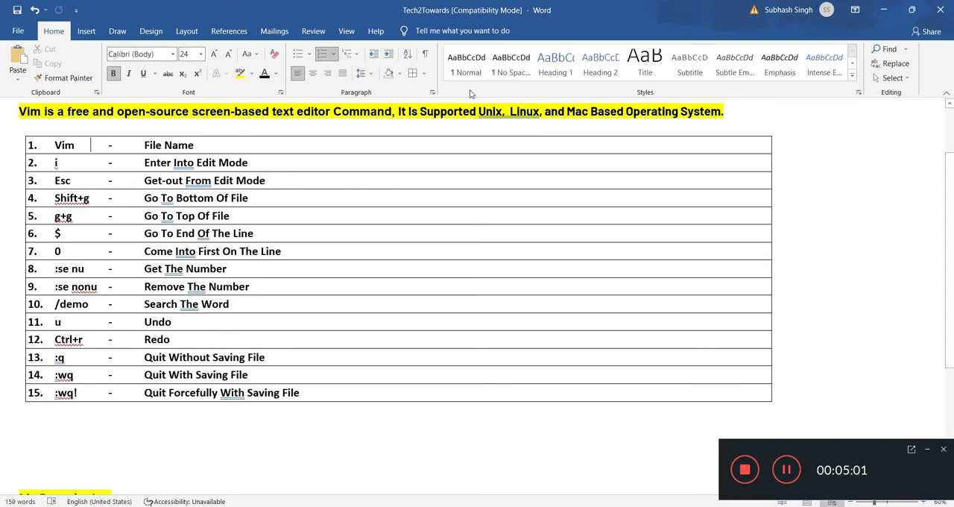
click(883, 6)
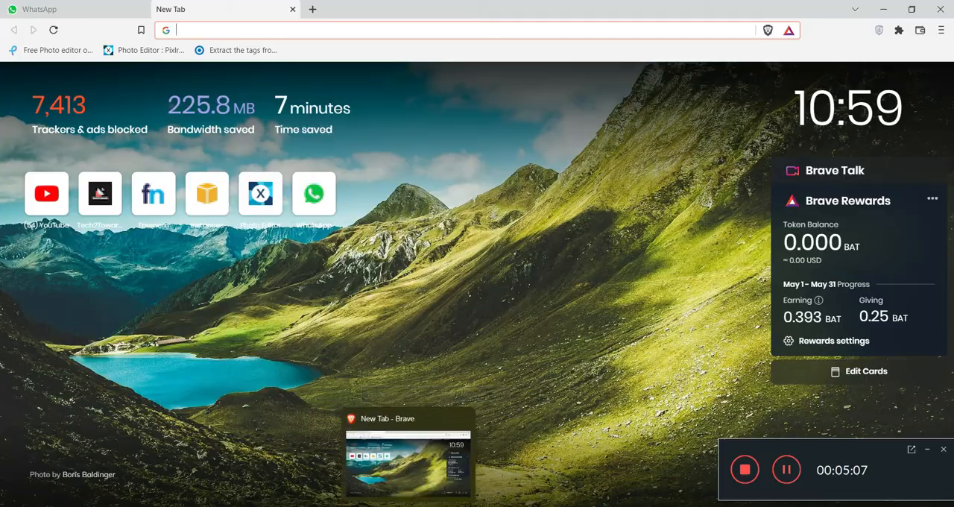
click(418, 503)
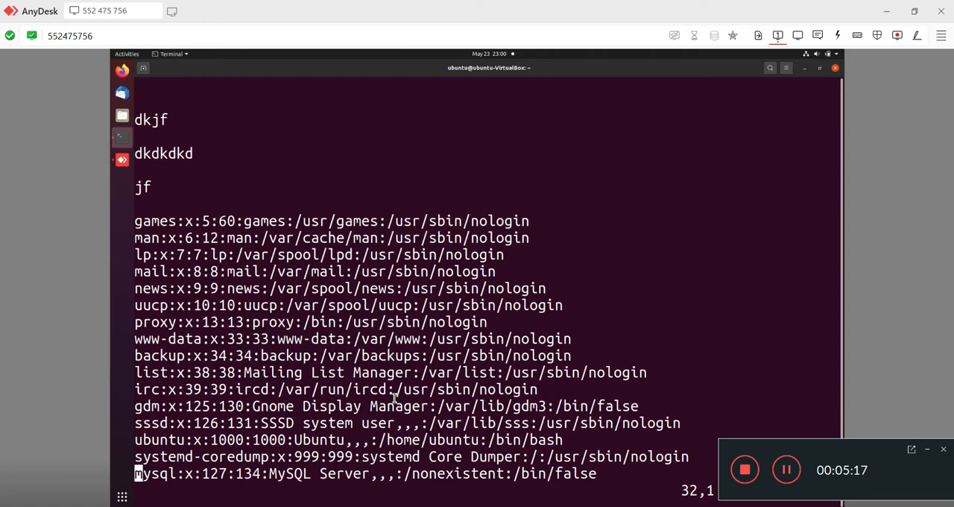
text(gg)
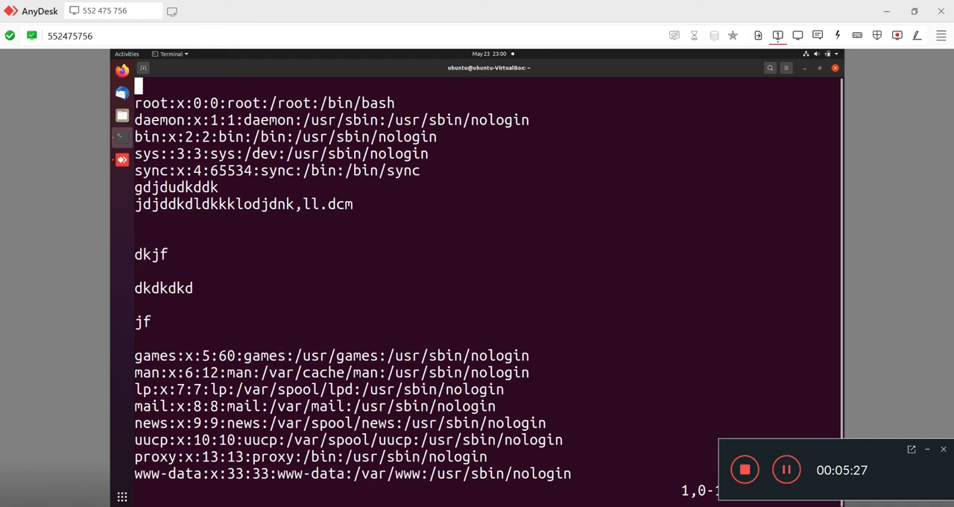
- With Vim at the top of linux.txt, switch to the Word command table
key(alt+Tab)
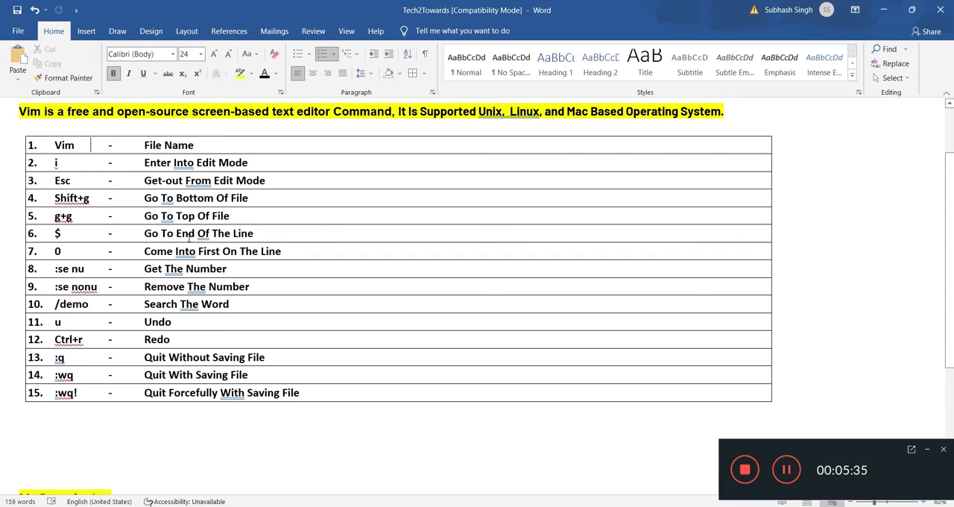
- Return to Vim, jump with 44G to the last line and move up to the gdm entry
click(883, 9)
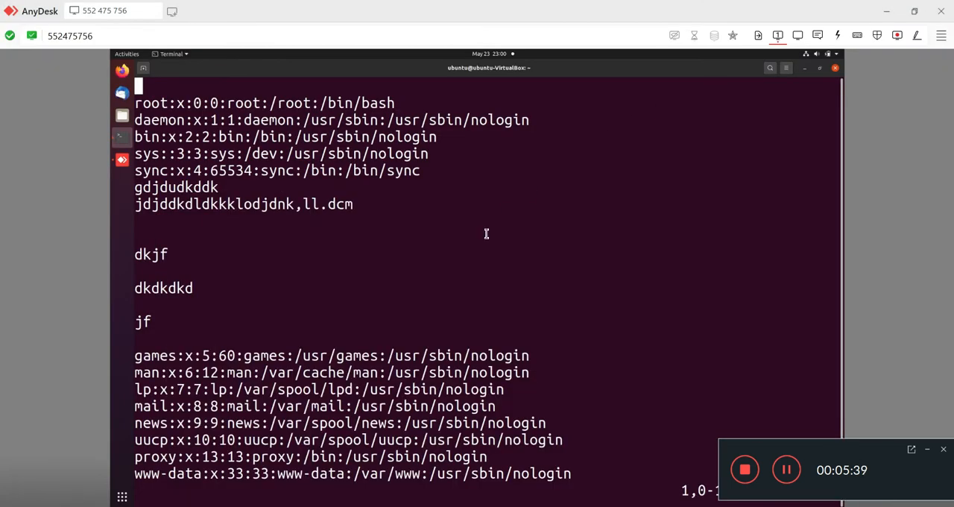
key(Down)
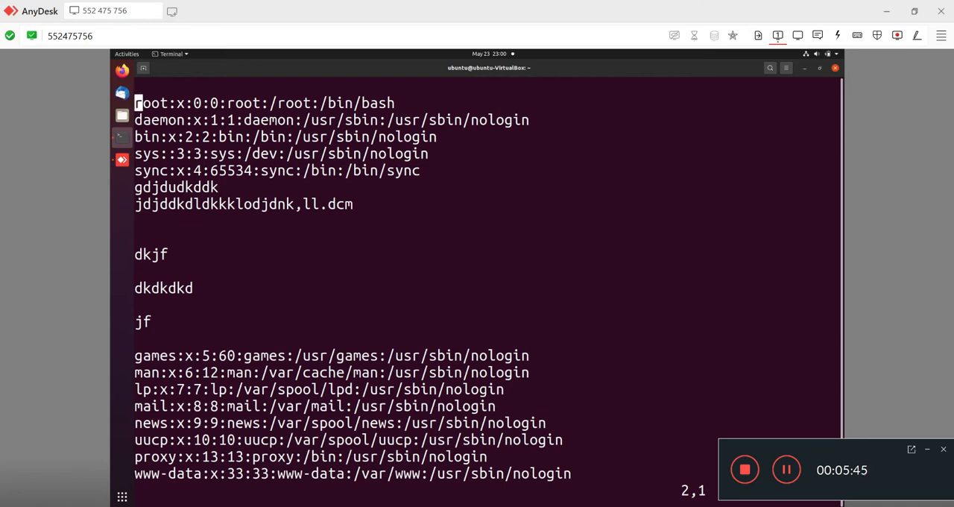
key(4)
key(4)
key(shift+g)
key(k)
key(k)
key(k)
key(k)
- Insert and delete a stray 4 on the gdm line, jump to its end with $, then switch to the browser
key(4)
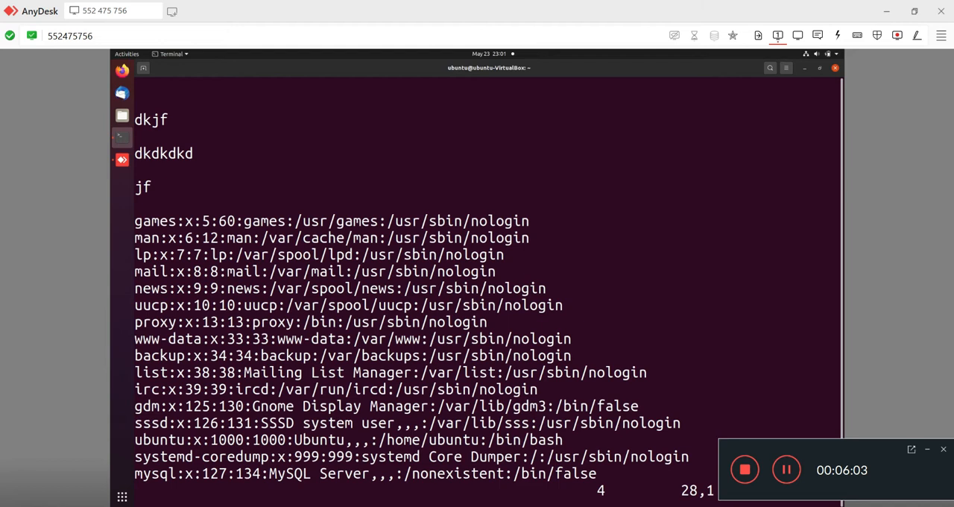
key(i)
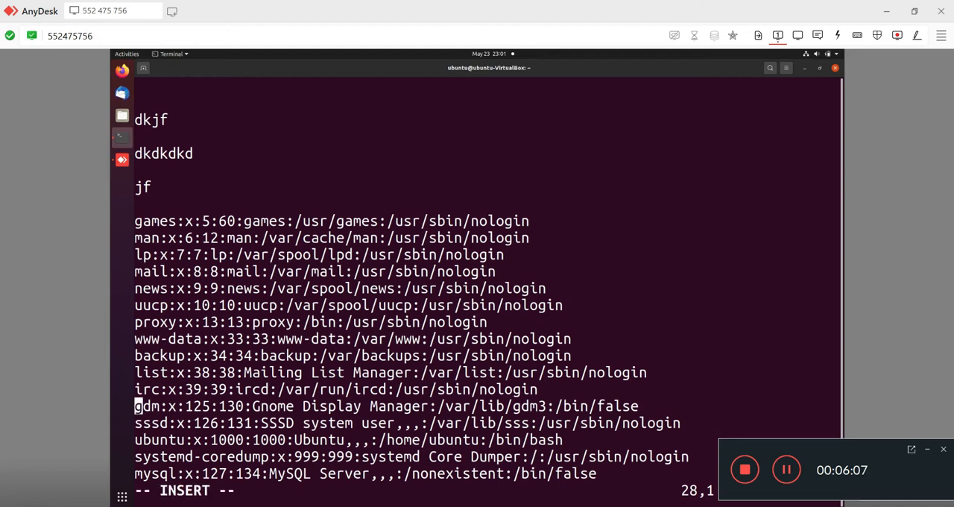
text(4)
key(BackSpace)
key(Escape)
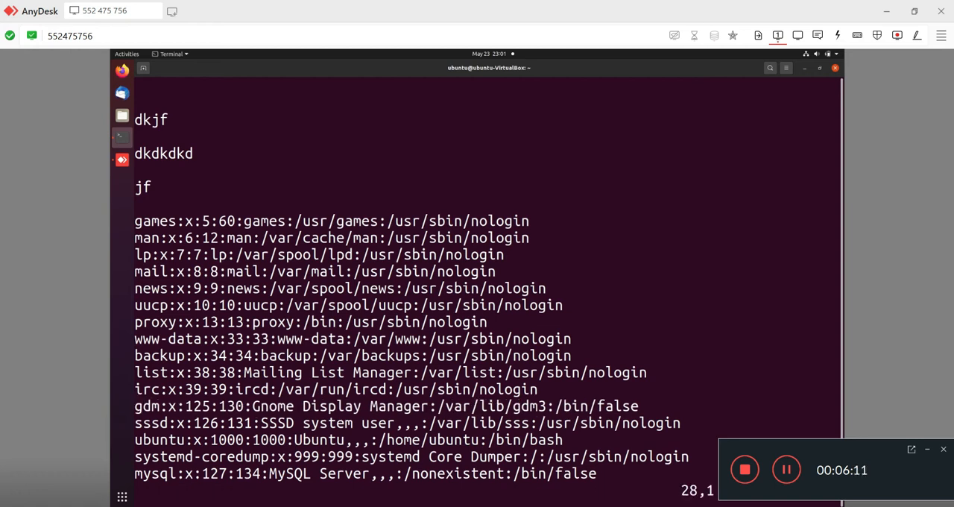
key(dollar)
key(alt+Tab)
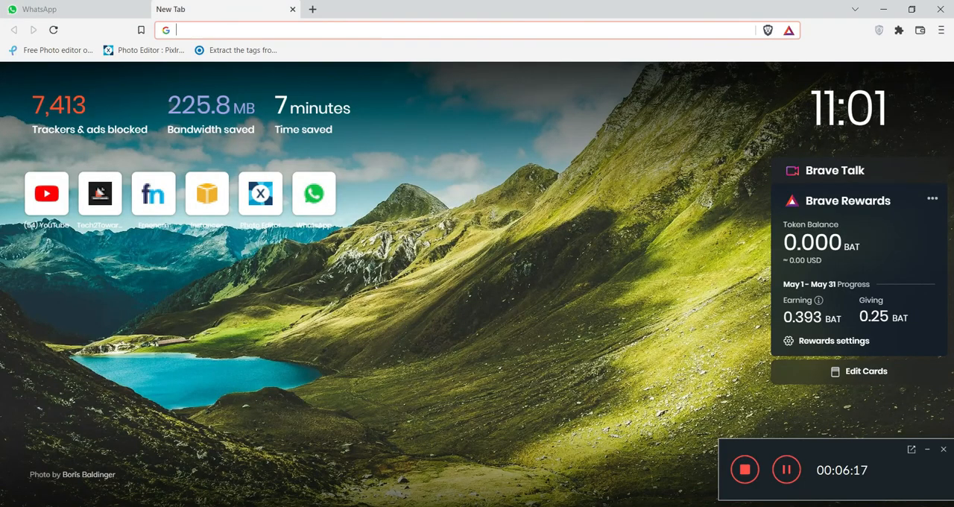
- In the Word table, edit row 6's command so it reads Shift + $
key(alt+Tab)
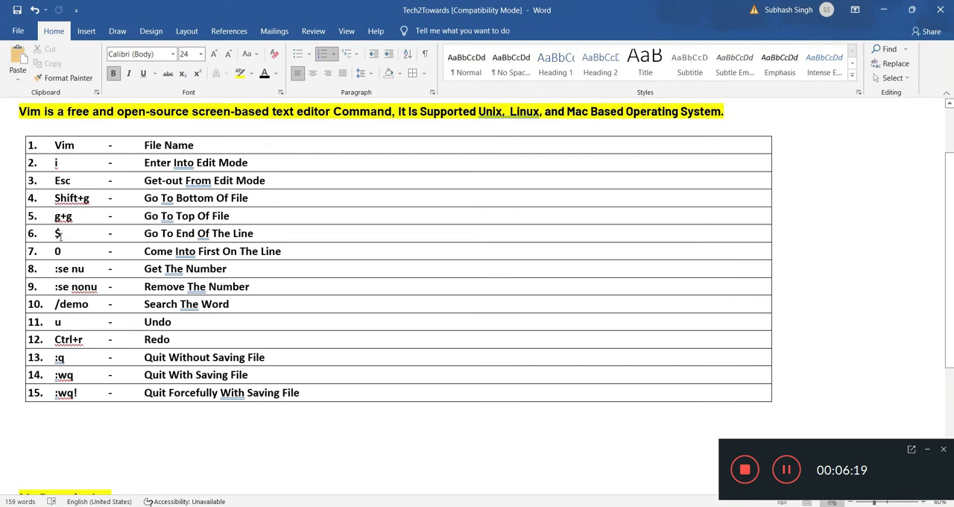
click(59, 233)
text($)
text(i)
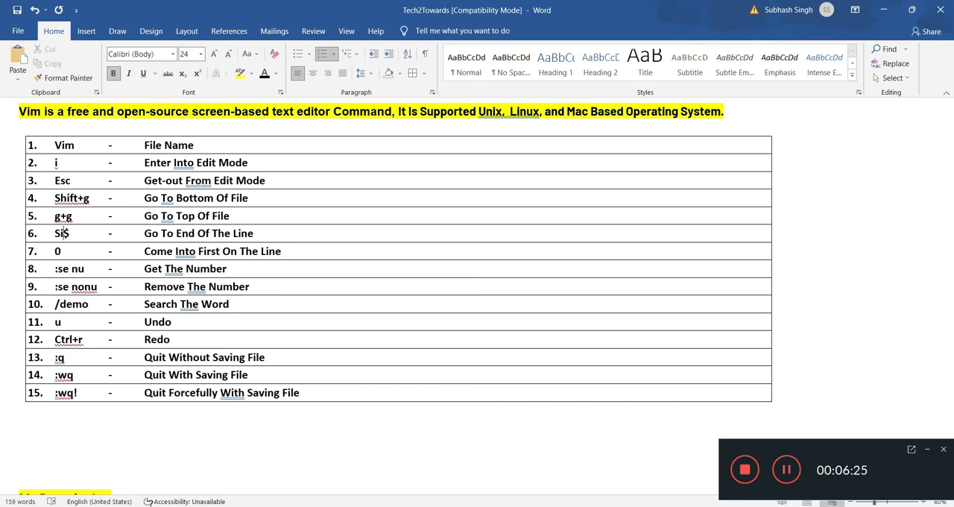
key(BackSpace)
text(hift +)
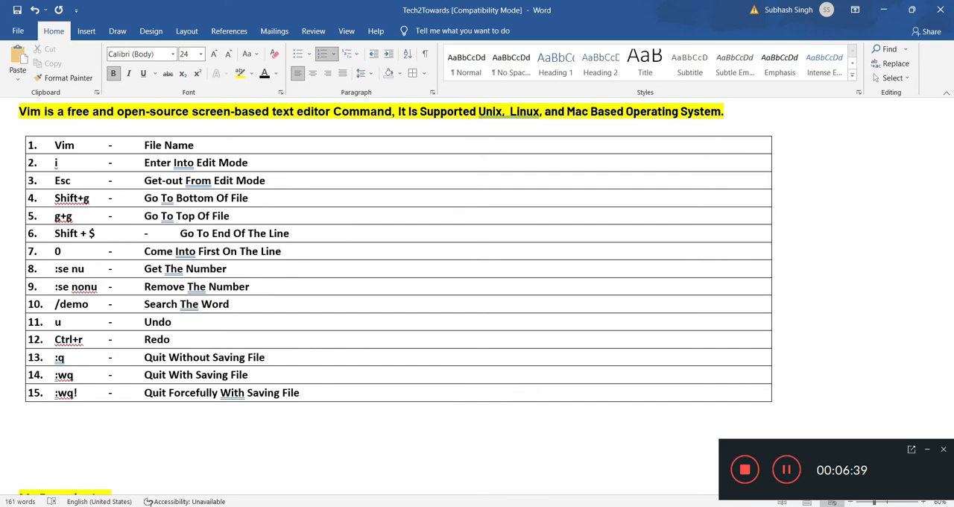
- Move up to the uucp line and jump to its end, highlighting part of nologin
click(422, 456)
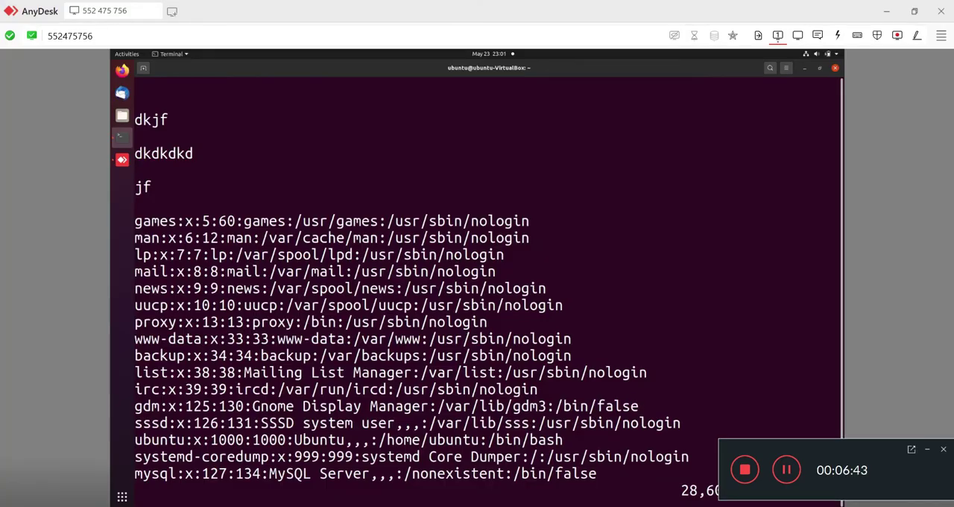
key(Left)
key(Left)
key(Left)
key(b)
key(b)
key(b)
key(b)
key(b)
key(b)
key(b)
key(b)
key(Up)
key(Up)
key(Up)
key(Up)
key(Up)
key(Up)
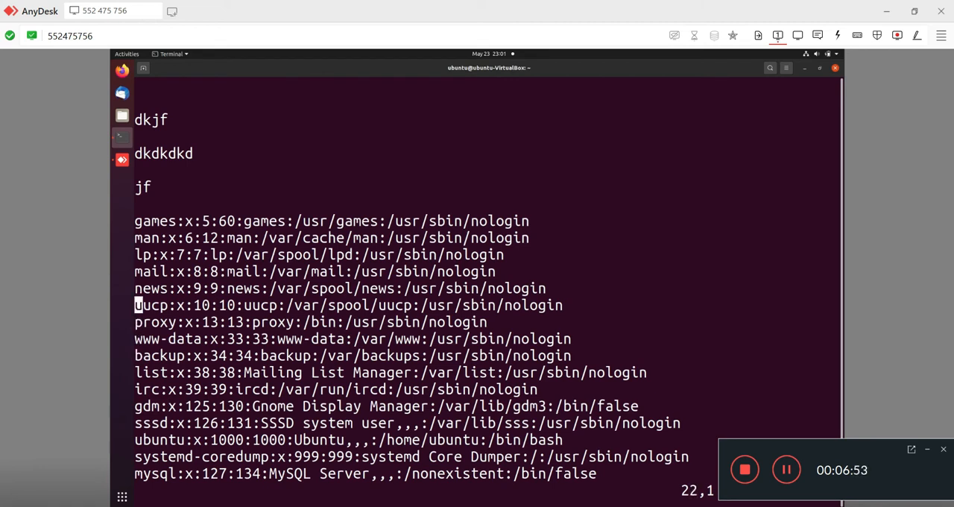
key(End)
drag(563, 305, 513, 305)
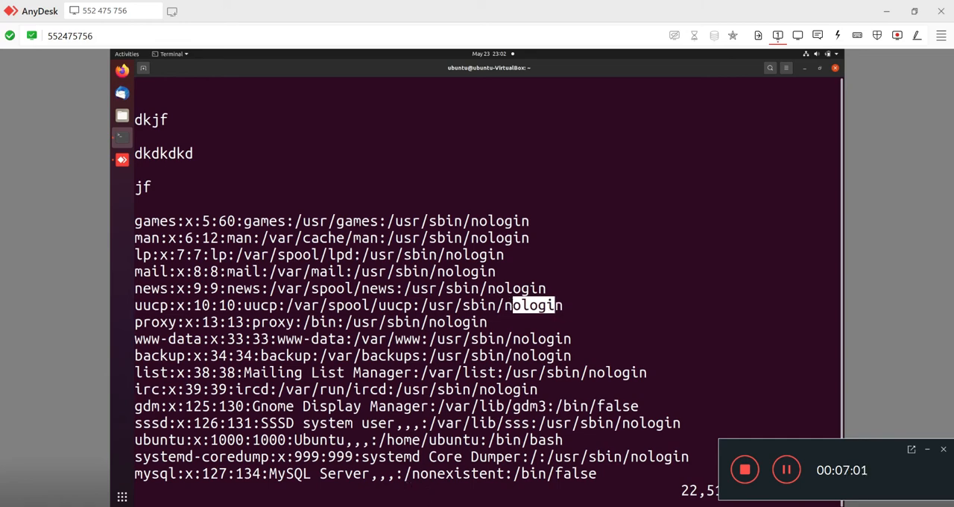
- After a glance at the Word table, jump back to the first character of the uucp line
key(alt+Tab)
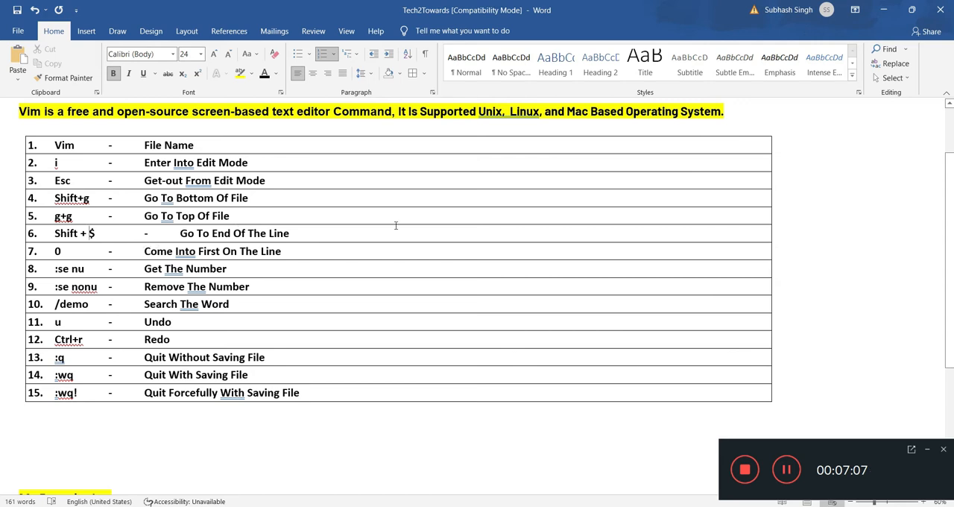
click(883, 9)
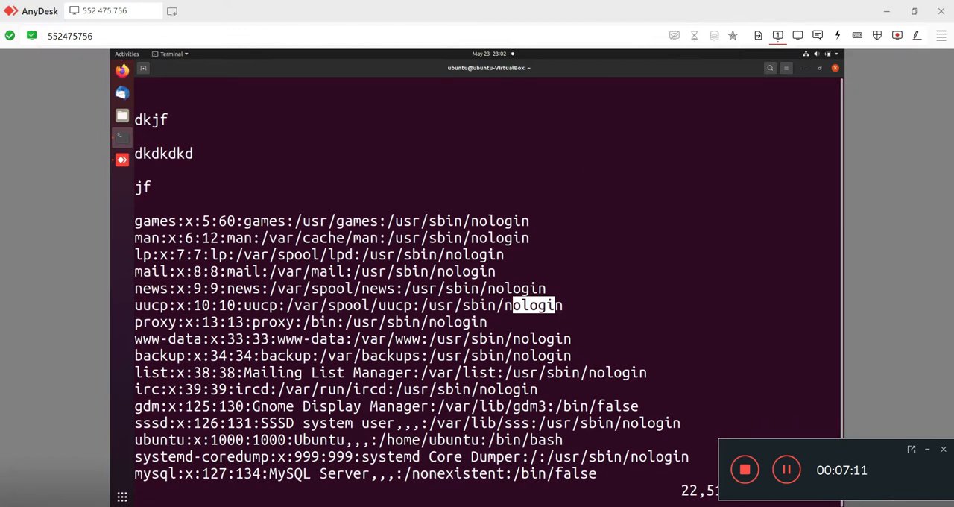
key(Left)
key(Right)
key(Home)
click(143, 307)
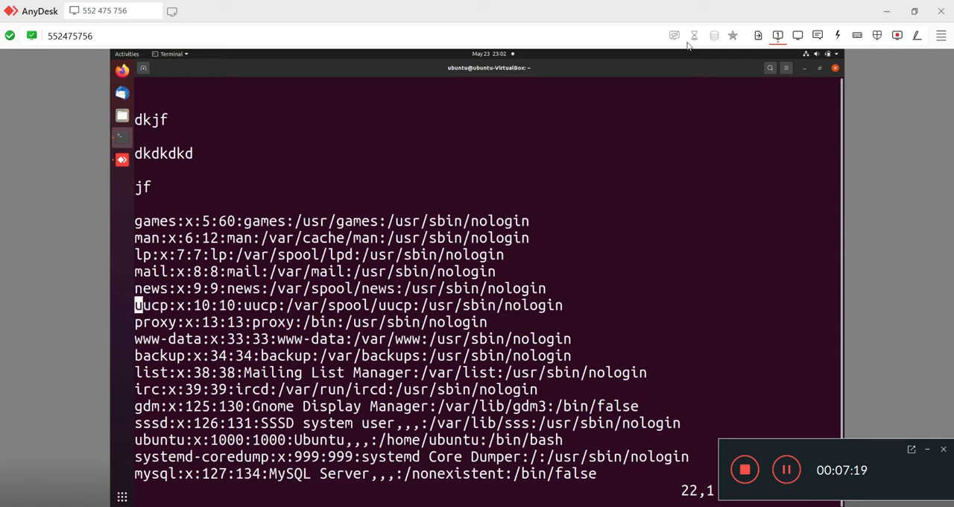
- Review the Vim command table in Word, then bring the remote terminal with linux.txt back
click(886, 10)
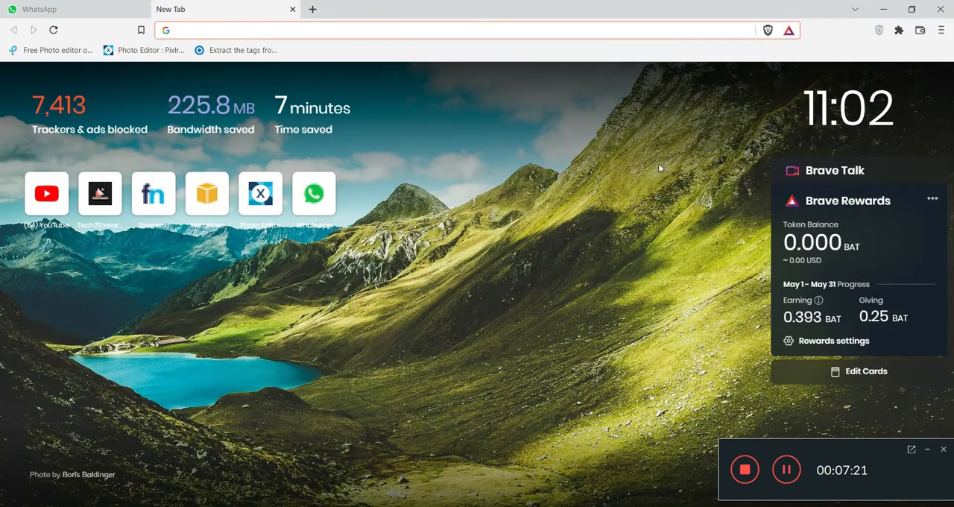
key(alt+Tab)
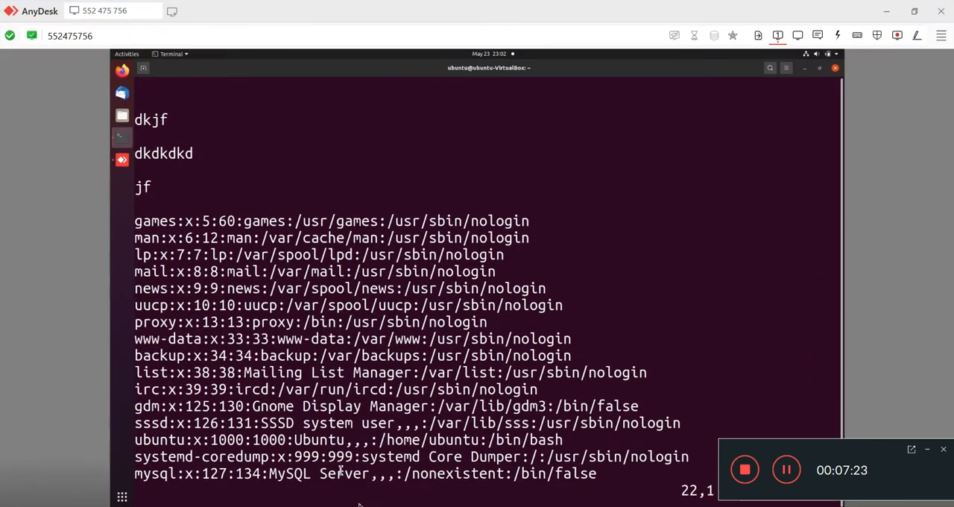
key(alt+Tab)
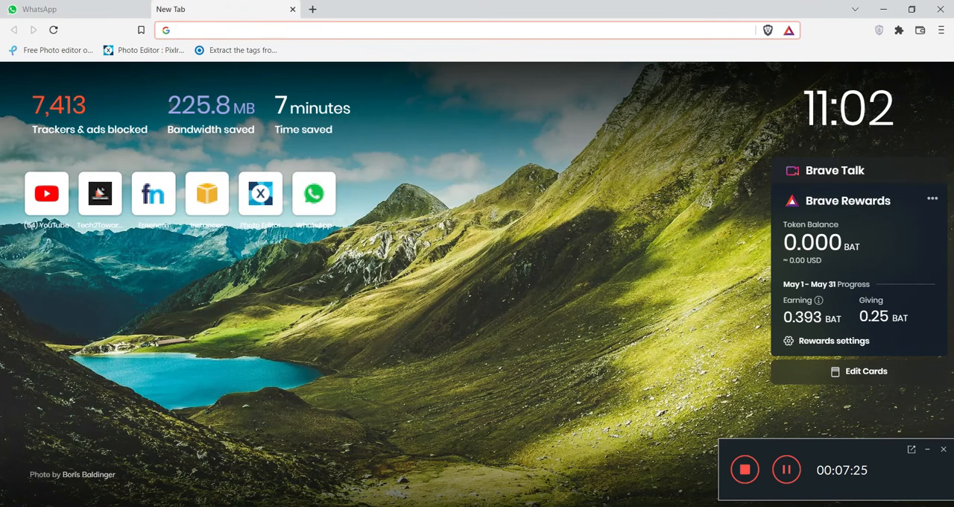
key(alt+Tab)
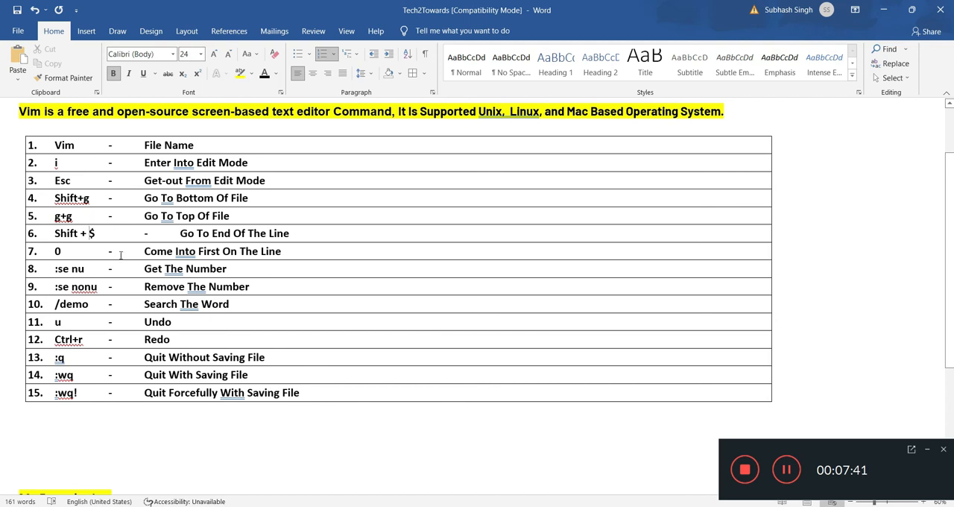
click(884, 9)
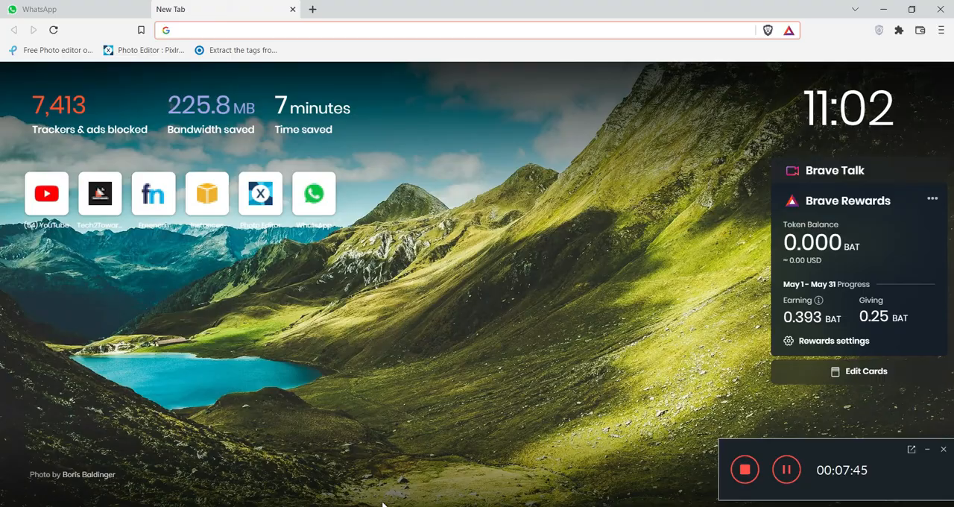
click(883, 9)
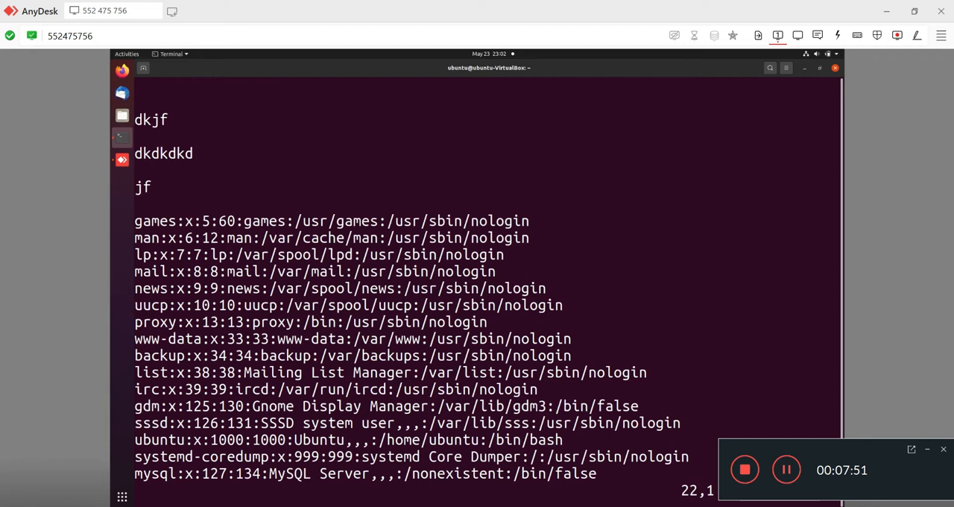
text(:)
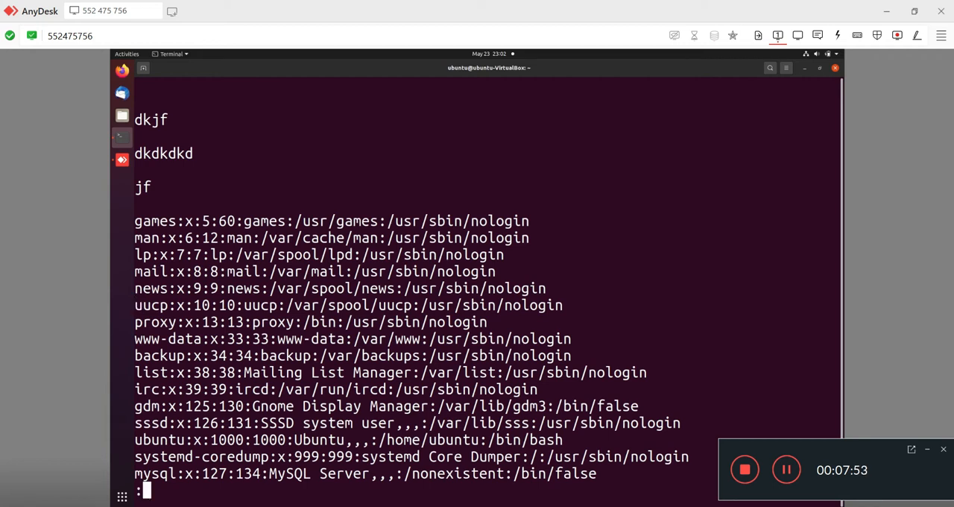
text(se nu)
- Turn on line numbers with :se nu and jump to line 1 of the file
key(Return)
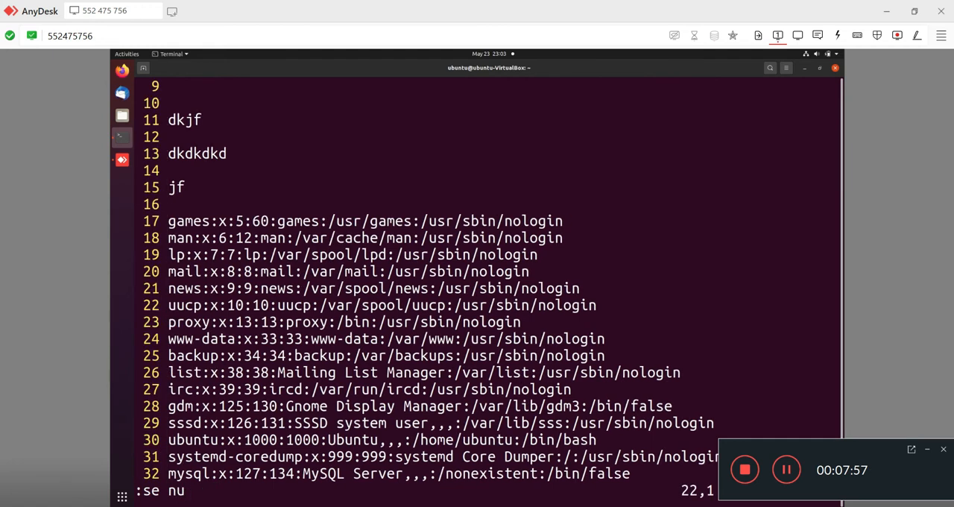
key(k)
key(k)
key(k)
key(k)
key(k)
key(k)
key(k)
key(k)
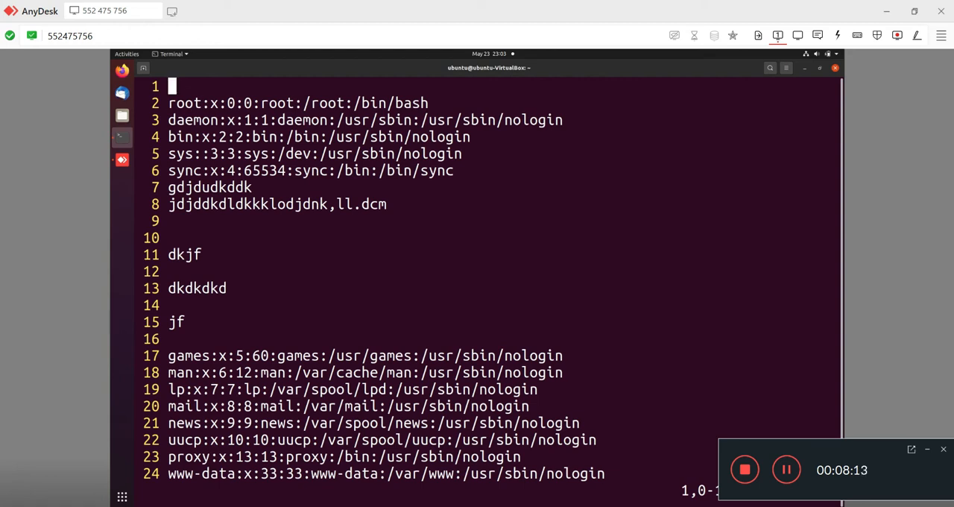
key(alt+Tab)
key(alt+Tab)
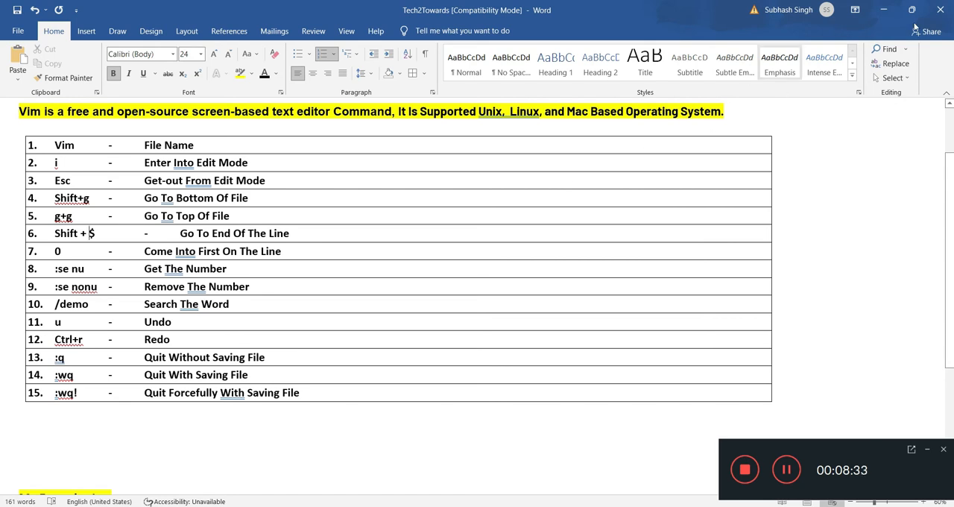
- Back in the terminal, hide the line numbers with :se nonu and return to Word
click(884, 9)
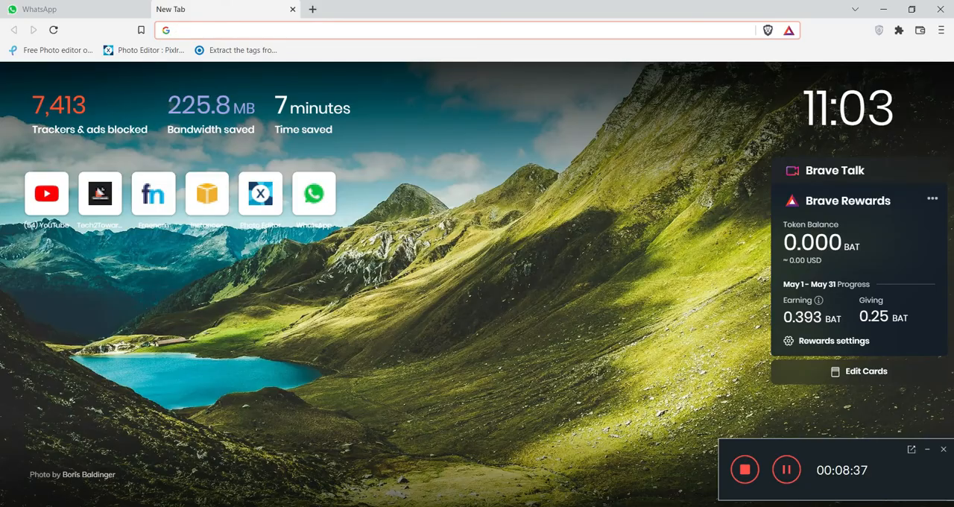
click(433, 495)
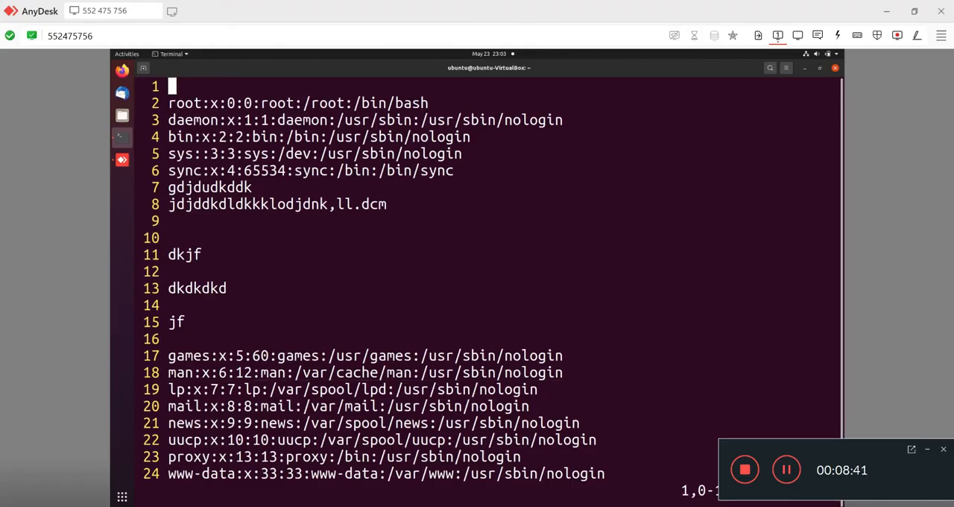
text(:)
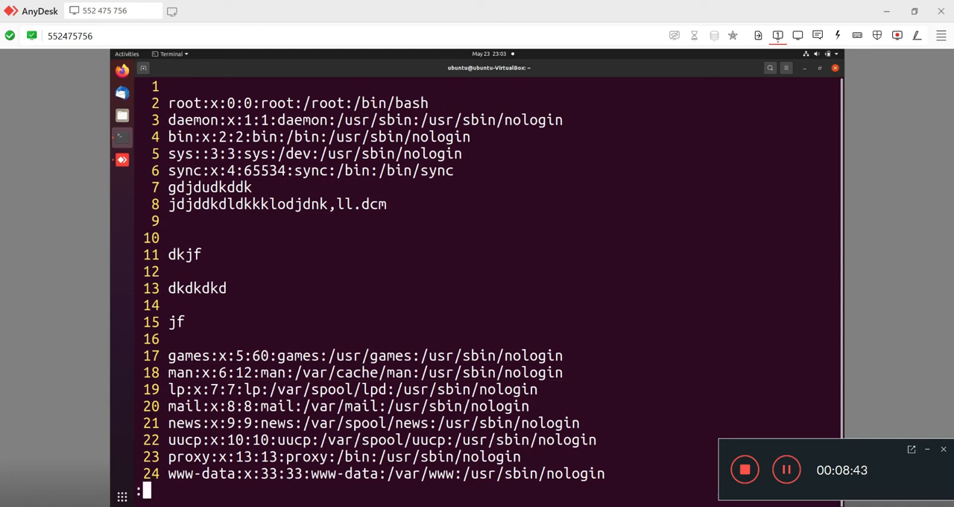
text(se nonu)
key(Return)
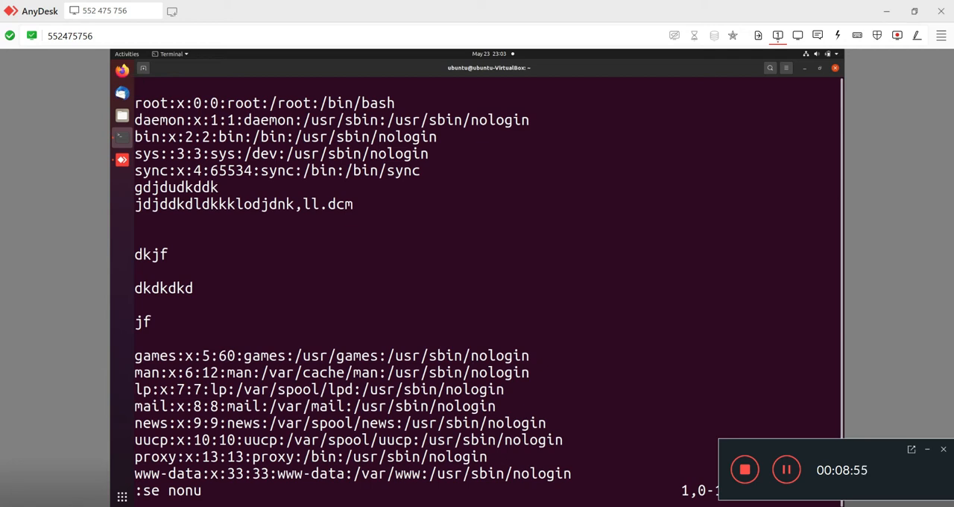
key(alt+Tab)
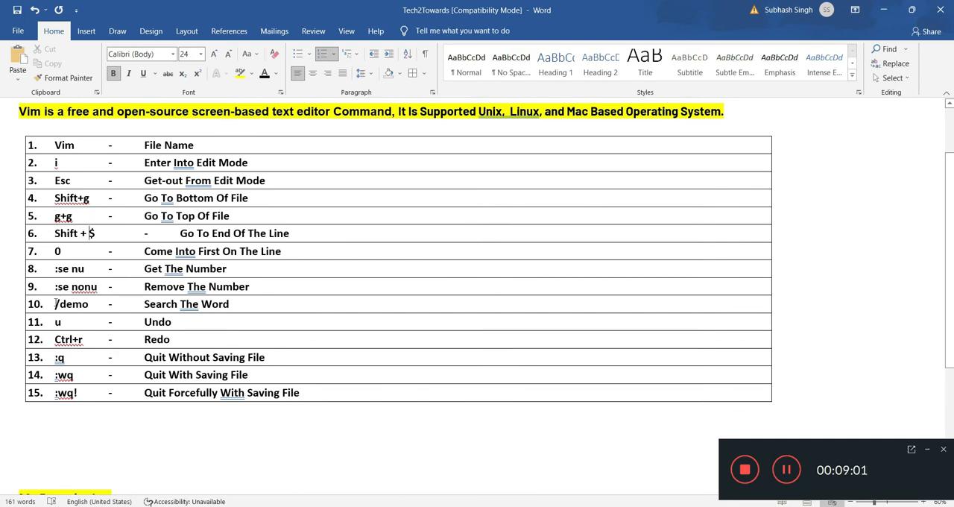
- Highlight the /demo search entry in row 10 twice, then return to the Vim terminal
drag(54, 303, 88, 304)
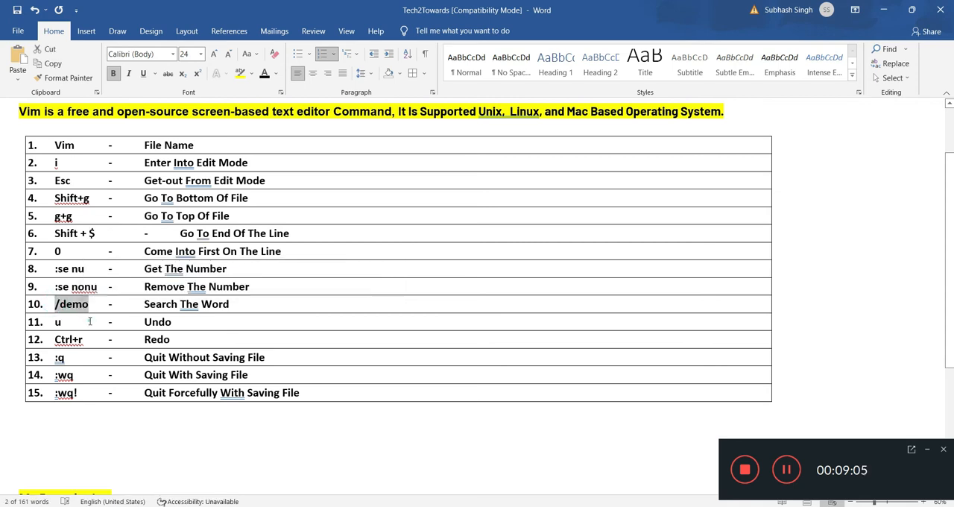
click(89, 321)
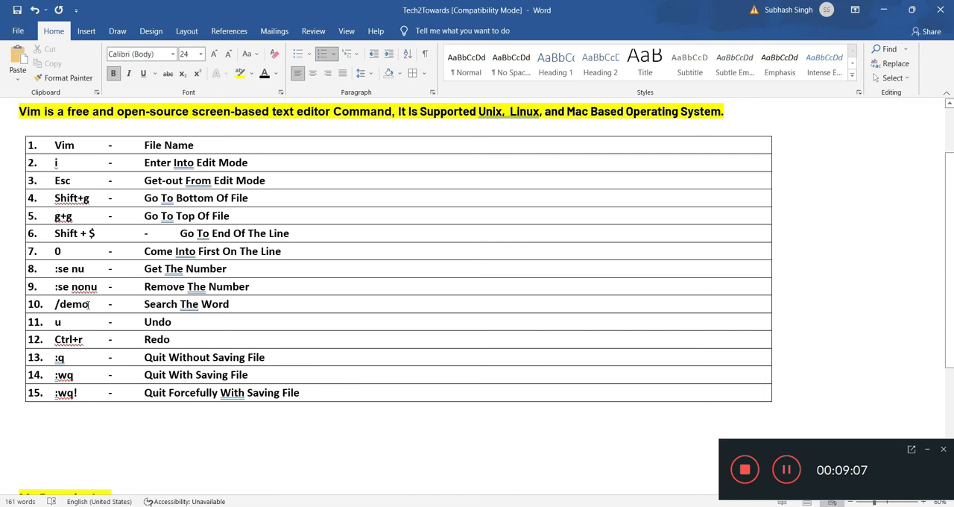
drag(89, 304, 54, 304)
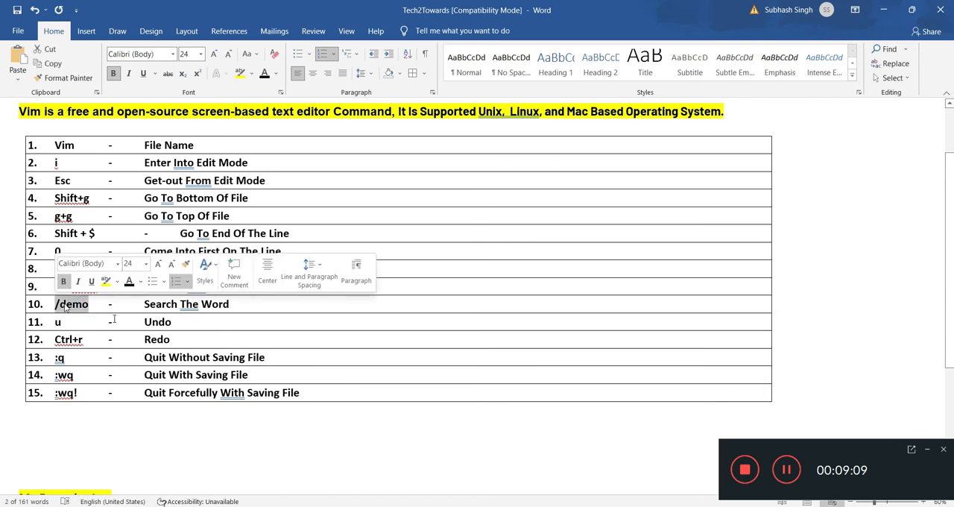
click(190, 319)
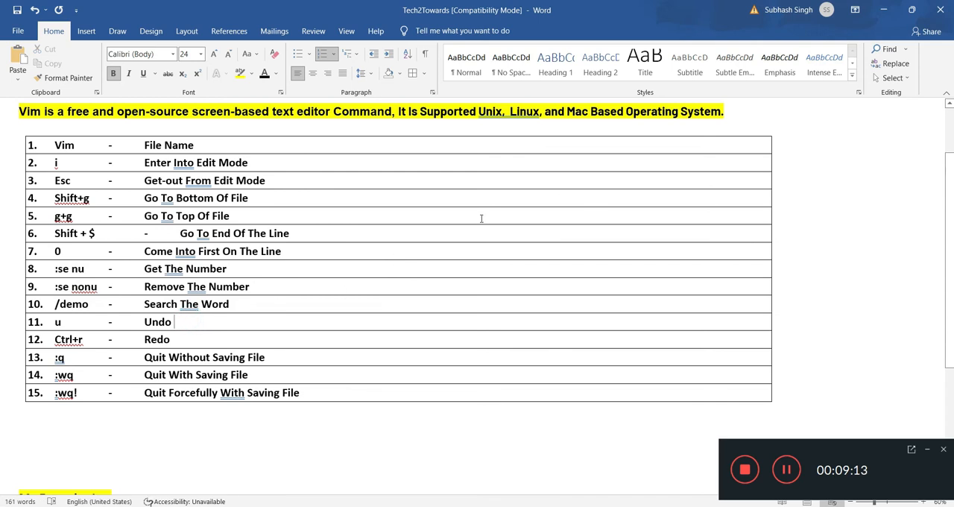
click(883, 10)
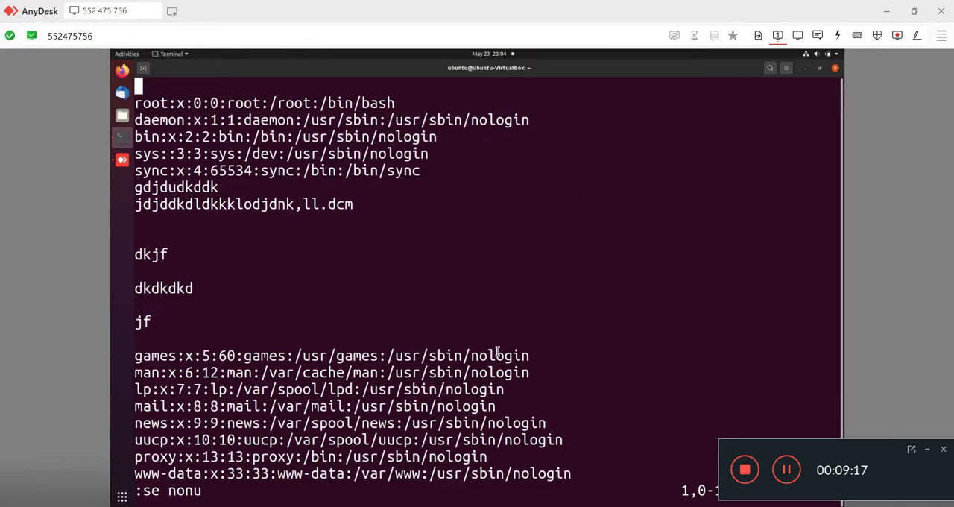
- Search for lpd with /lpd and jump to the next match, wrapping past the bottom
double_click(345, 389)
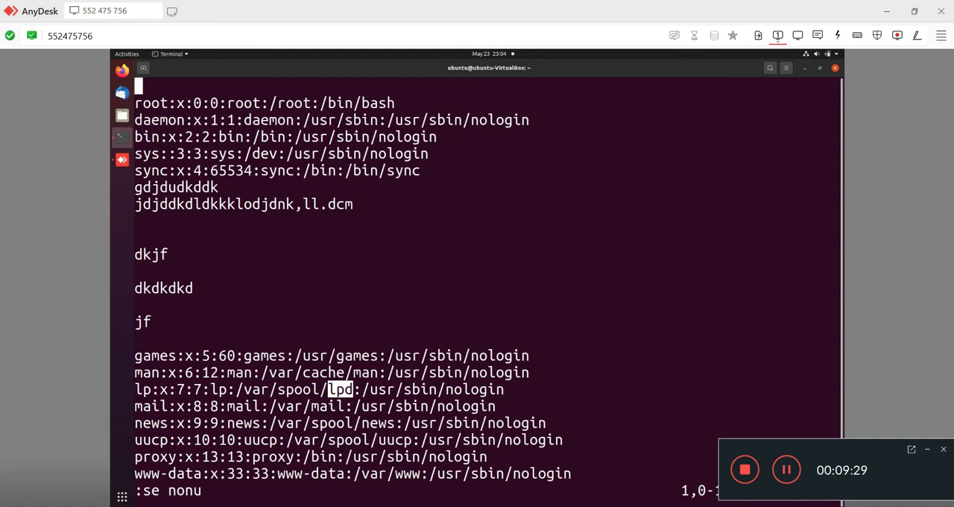
text(/)
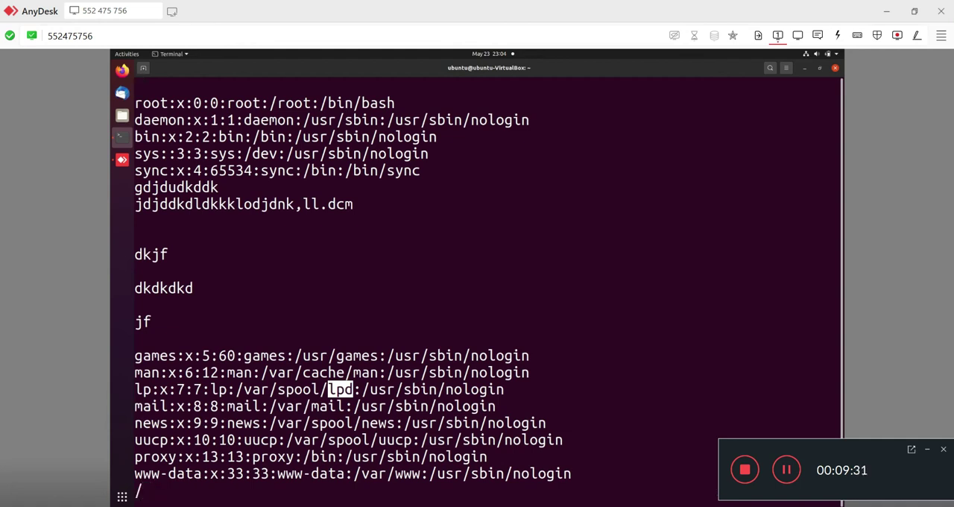
text(l)
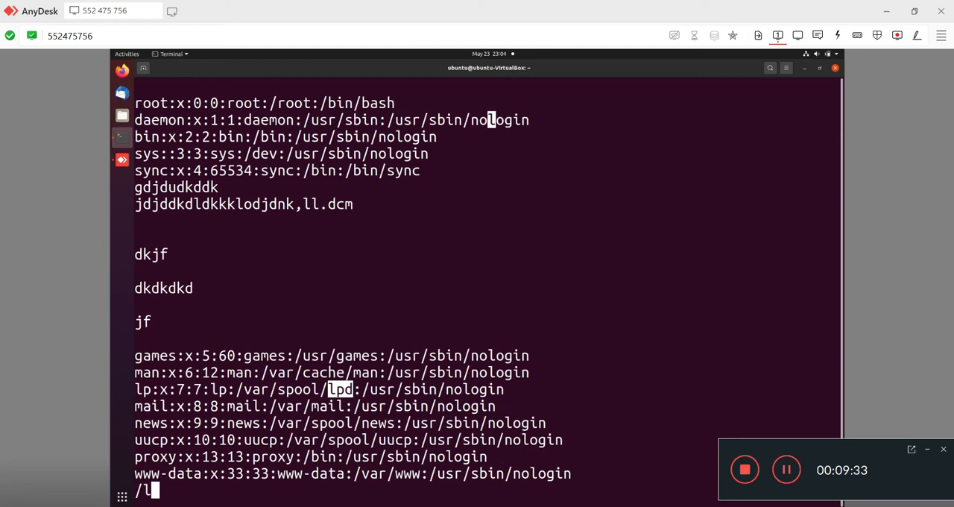
text(pd)
key(Return)
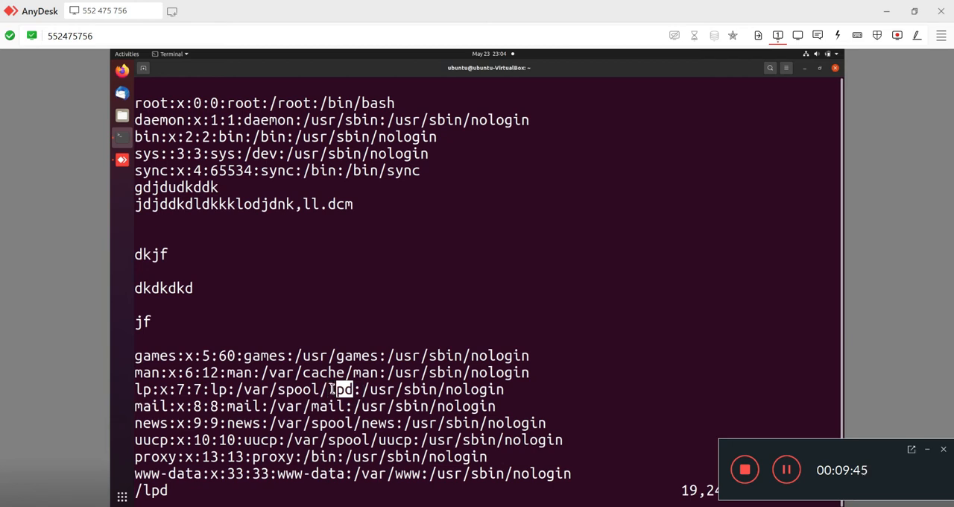
key(n)
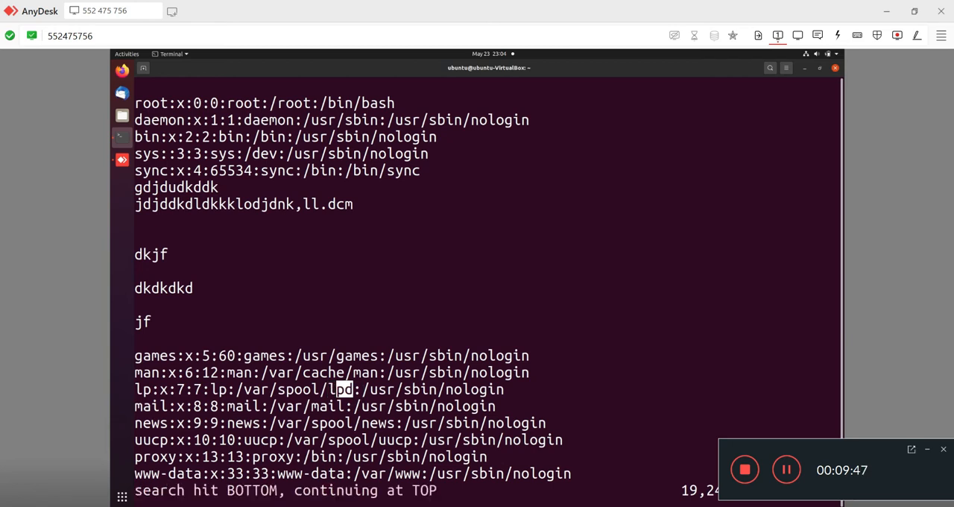
key(alt+Tab)
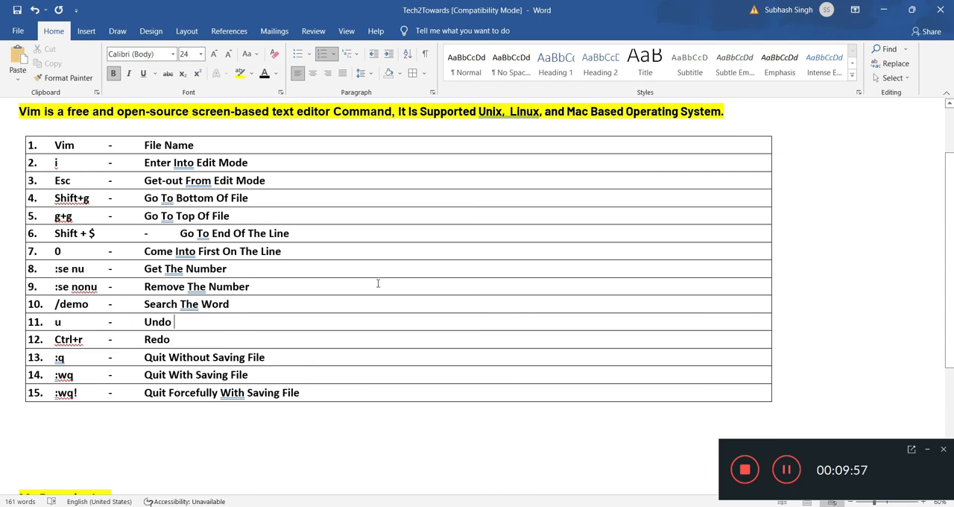
- On the jf line insert jhddjdjdj, djdkdkd and f as separate lines
click(891, 6)
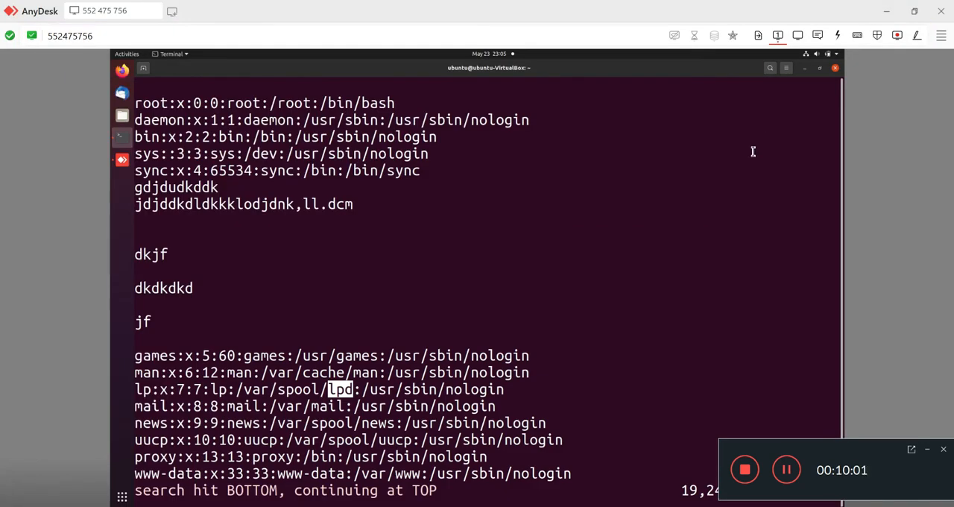
key(Up)
key(Up)
key(Up)
key(Up)
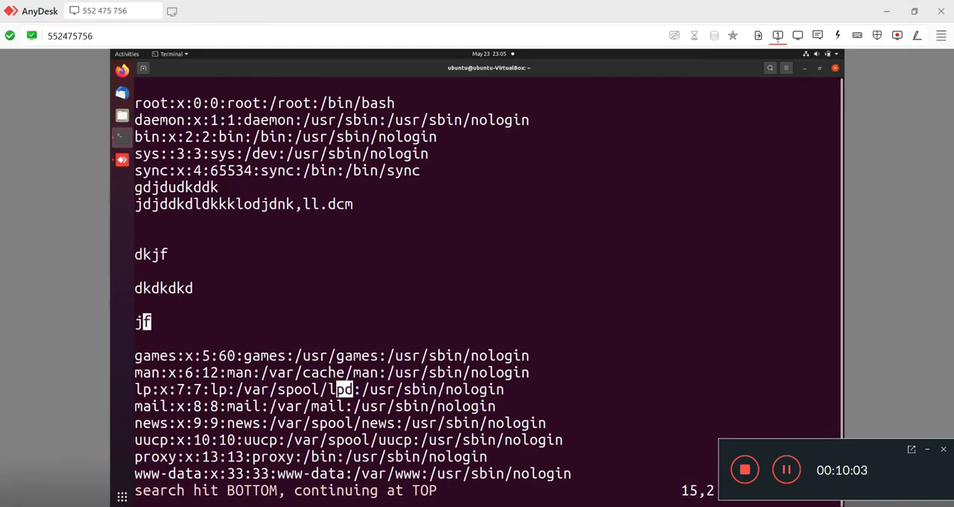
text(ihddjdjdj)
key(Return)
text(djdkdkdf)
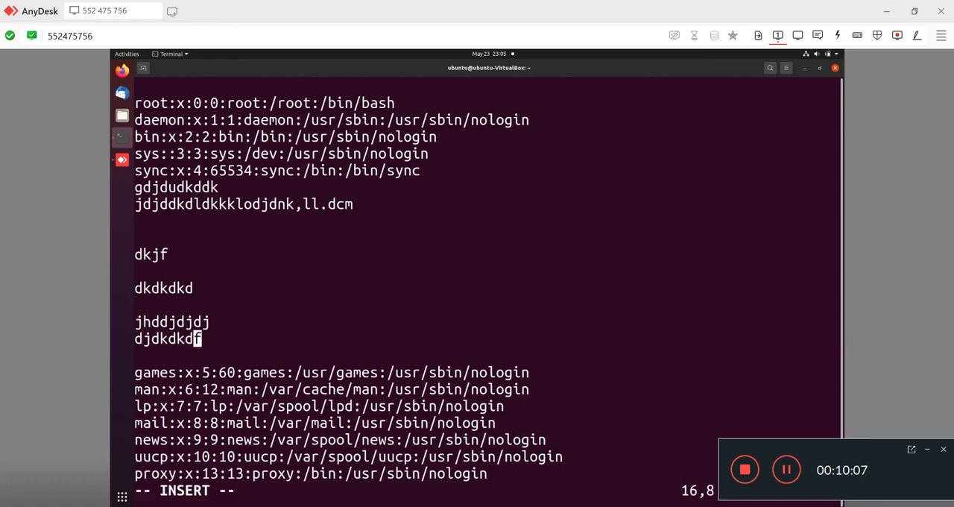
key(Return)
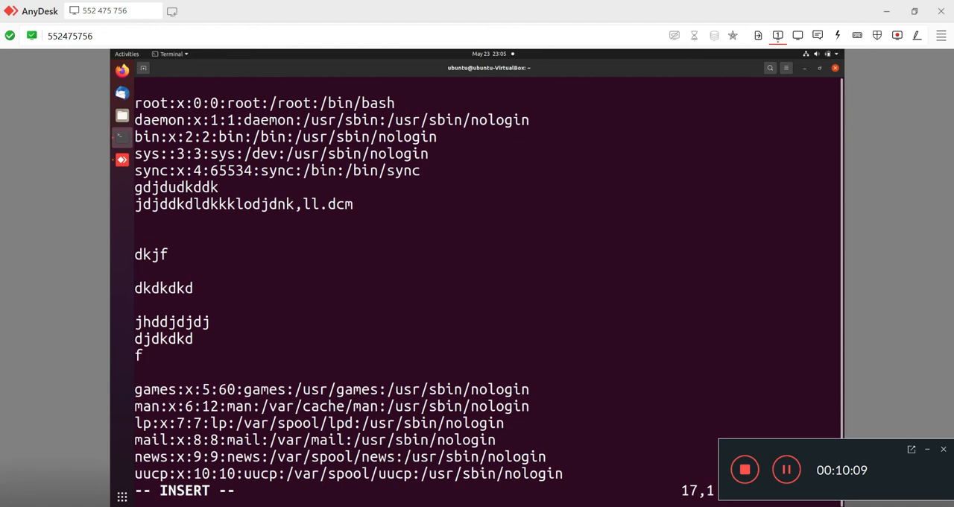
key(Escape)
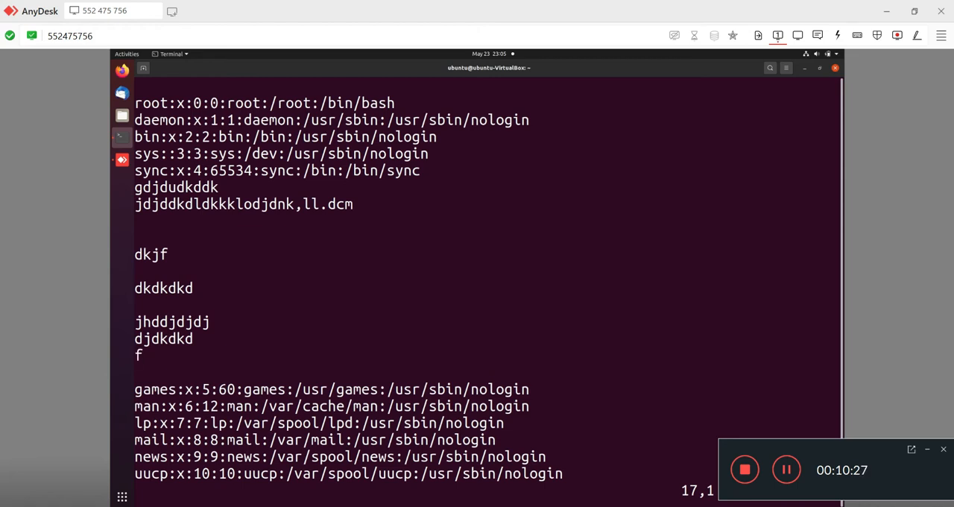
- Undo the inserted lines with u, then restore them with Ctrl+r
key(u)
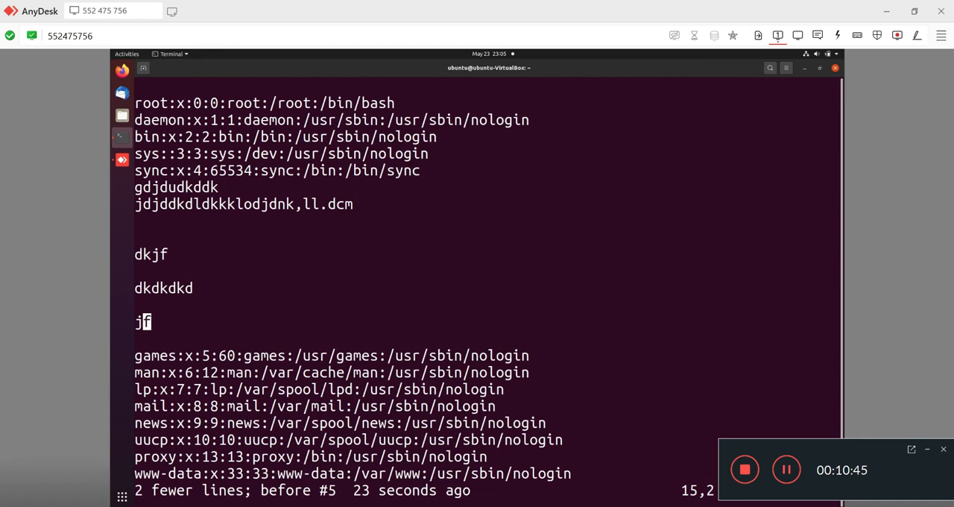
key(ctrl+r)
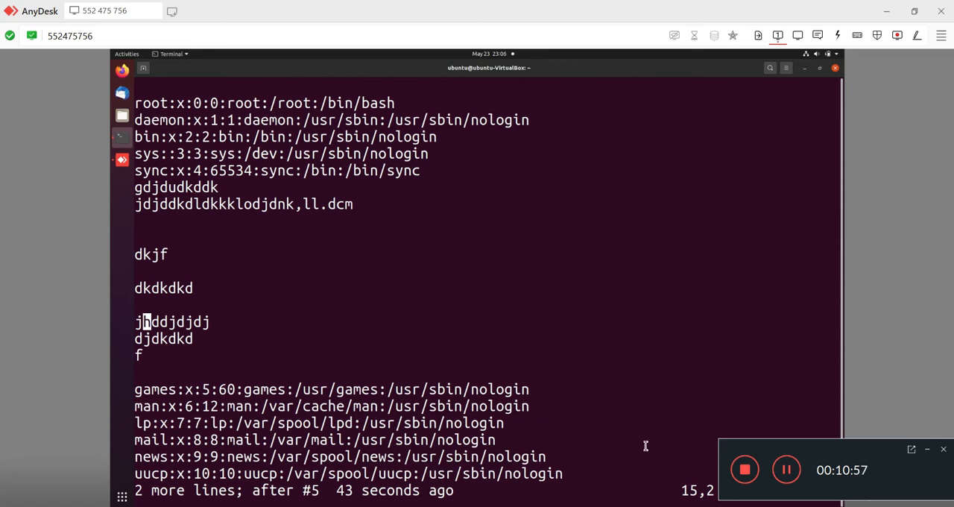
- Mark the Ctrl+r Redo row in the Word table, then return to the Vim session
key(alt+Tab)
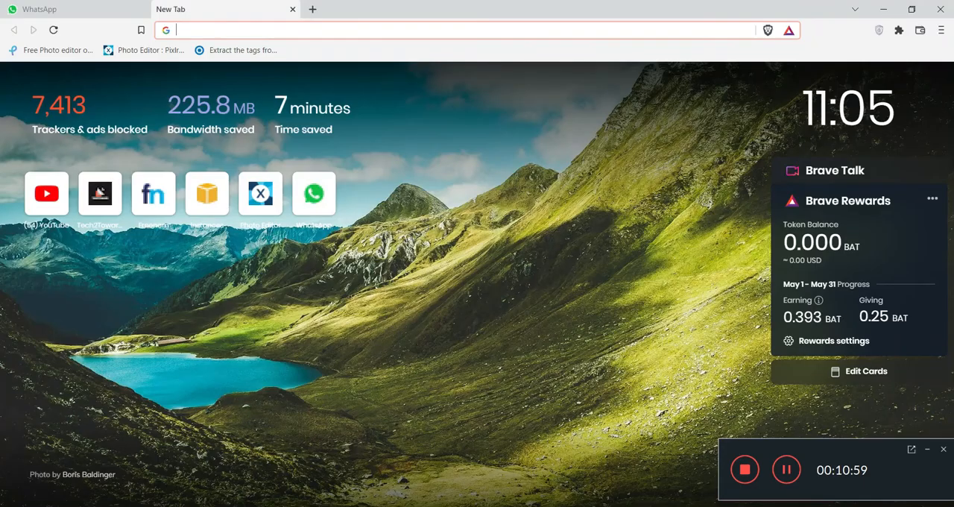
key(alt+Tab)
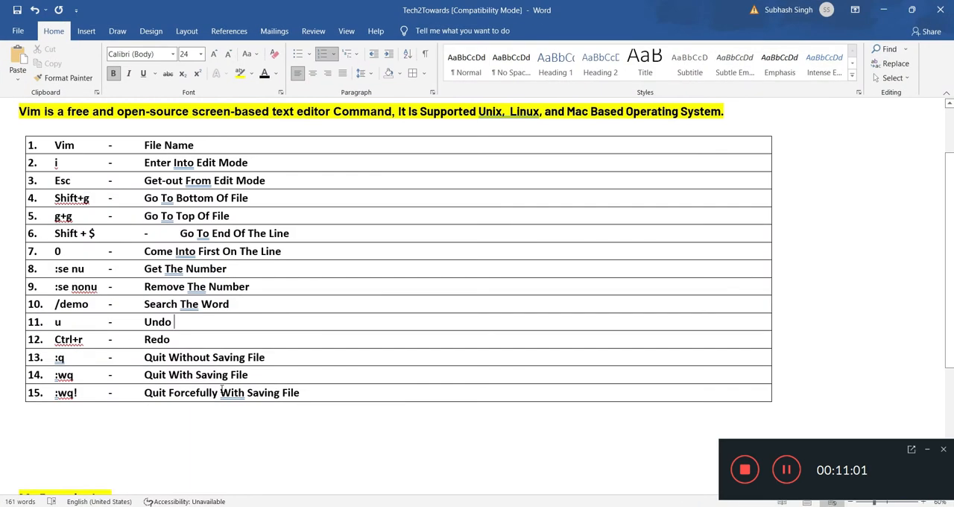
click(77, 339)
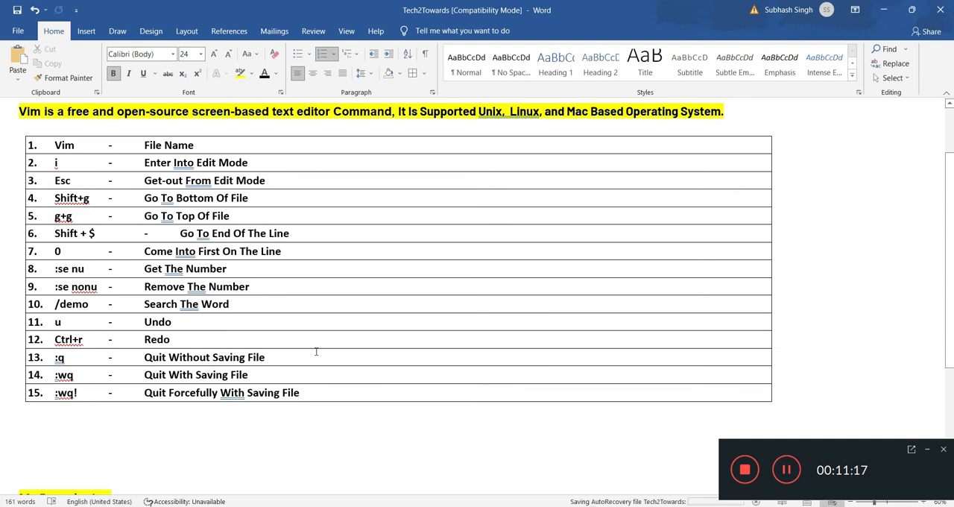
click(883, 10)
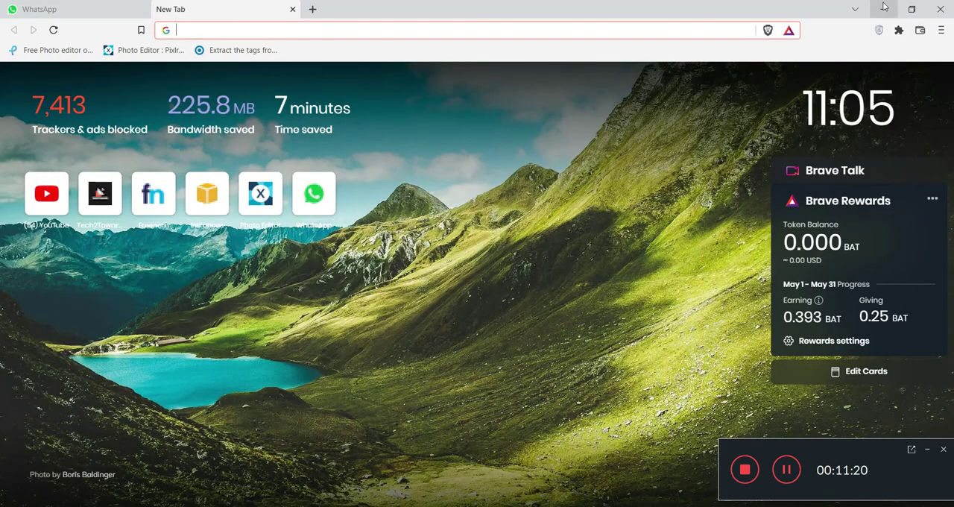
click(384, 502)
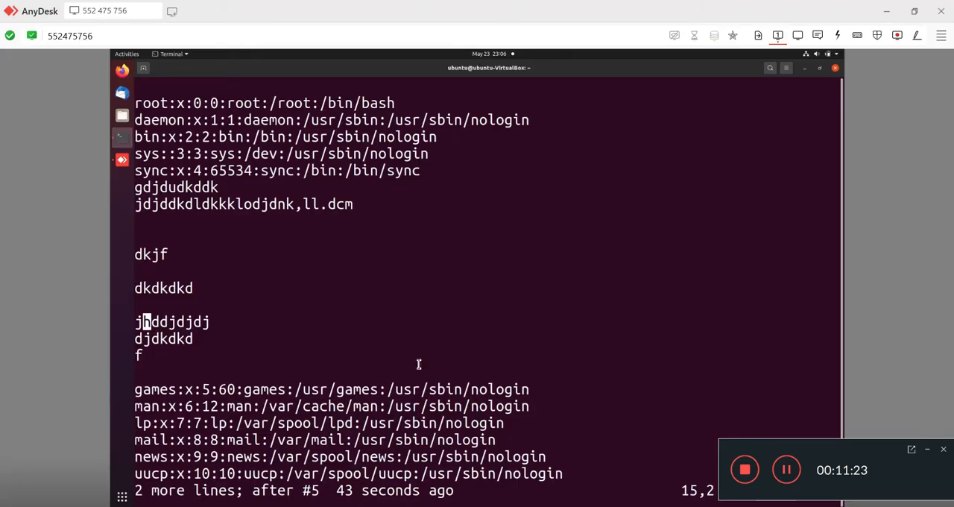
- Move through the file and back down to the jhddjdjdj line
key(Up)
key(Up)
key(Up)
key(Down)
key(Down)
key(Down)
key(Down)
key(Down)
key(Down)
key(Down)
key(Down)
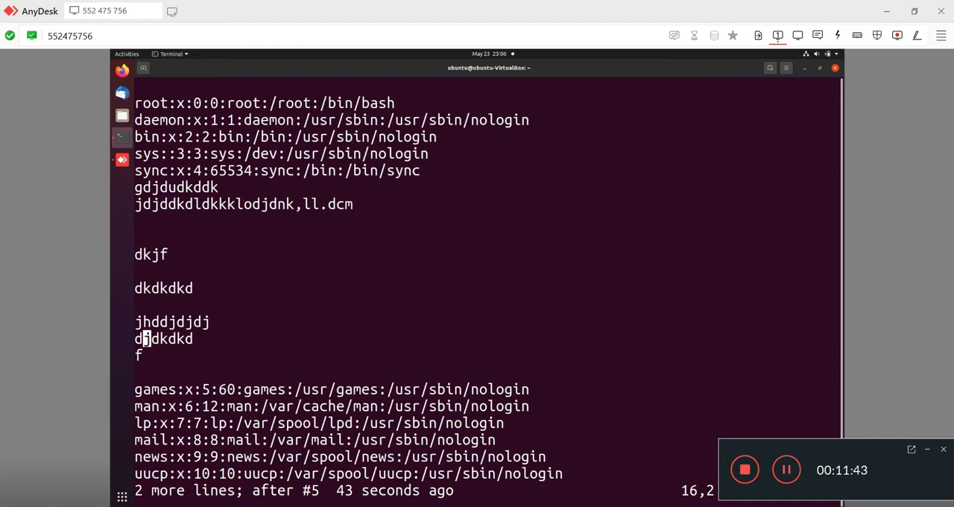
- Try :q (fails with E37), then quit with :q! discarding the unsaved edits
key(colon)
text(:)
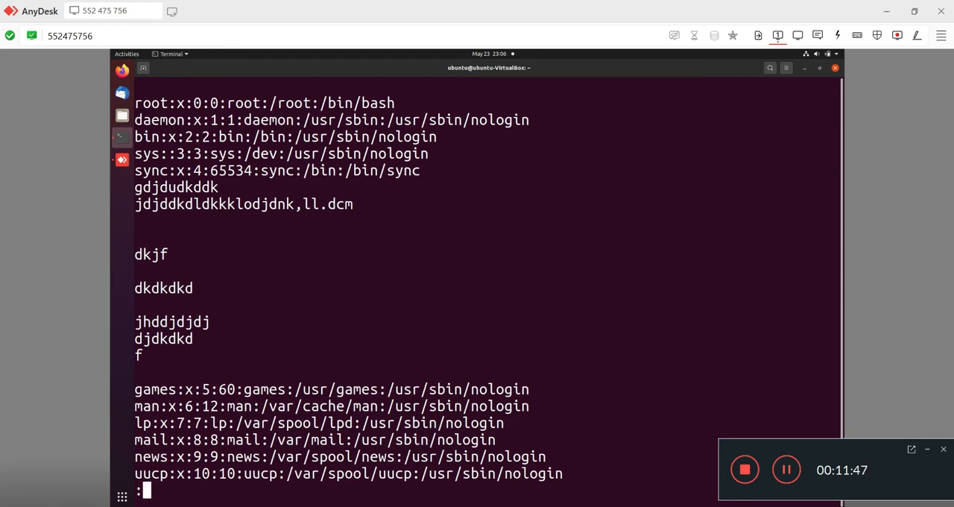
text(q)
key(Return)
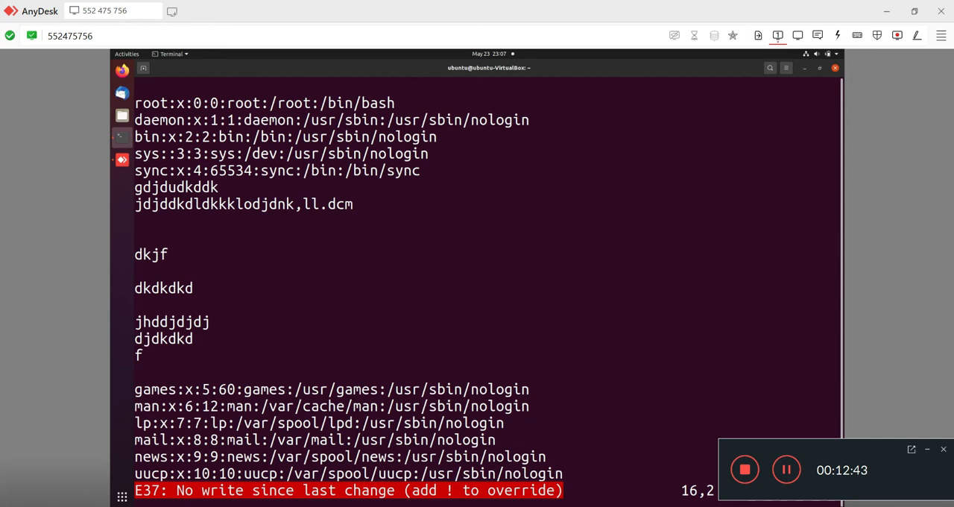
text(:)
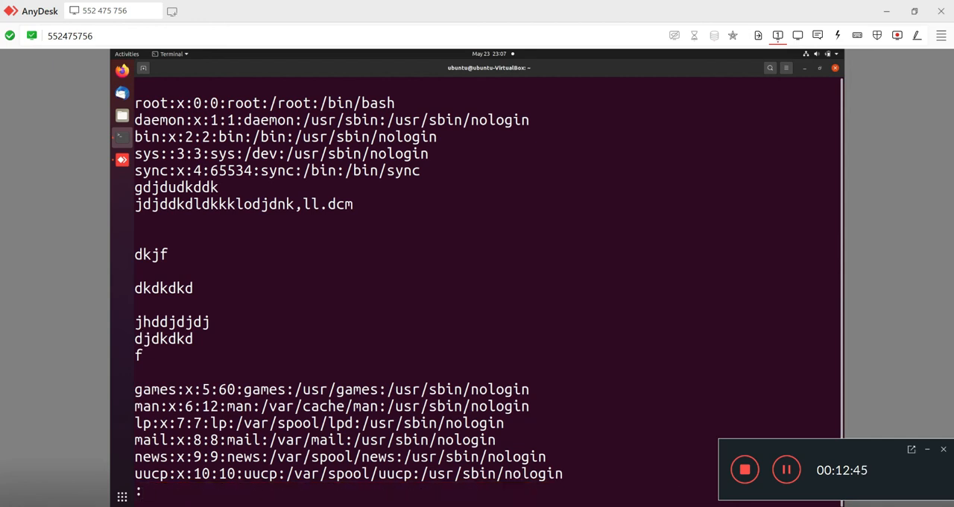
text(q!)
key(Return)
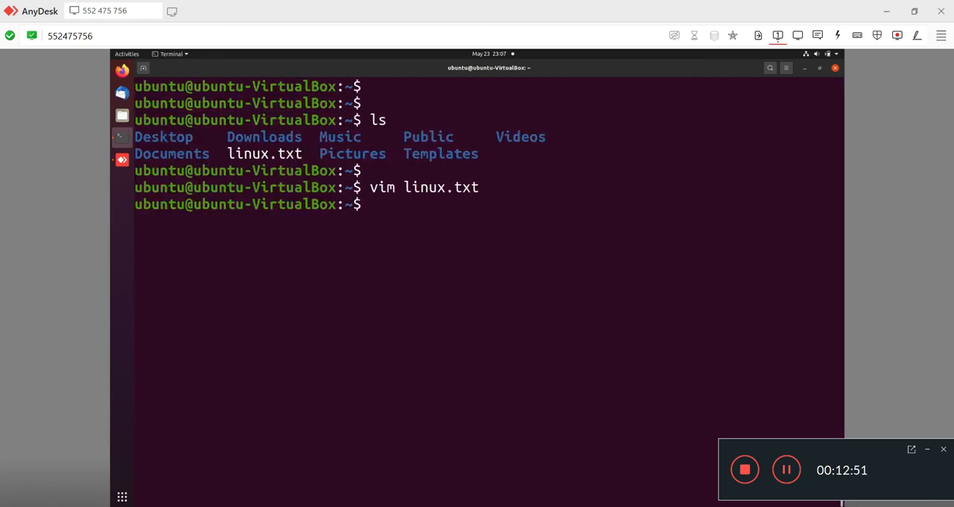
- Clear the prompt and reopen linux.txt in Vim, Tab-completing the file name
key(Return)
key(Return)
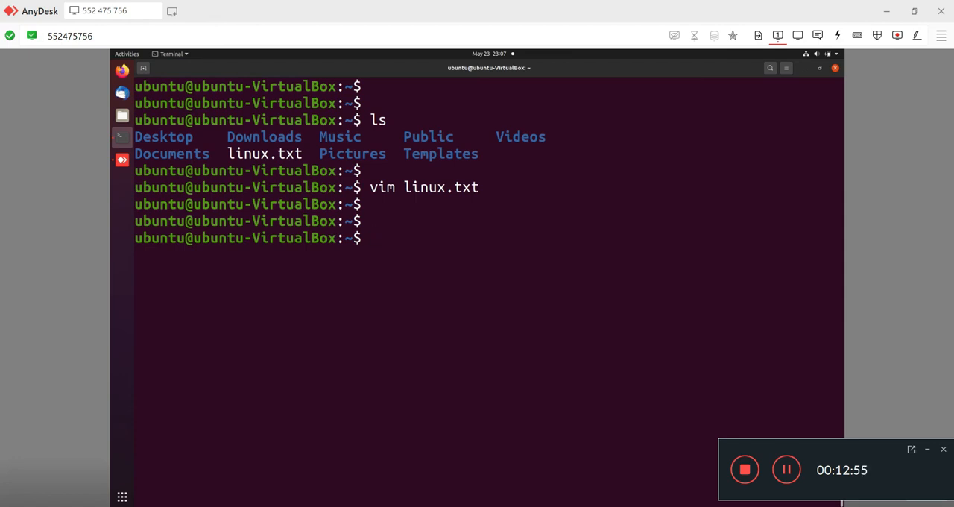
text(cat )
text(li)
key(BackSpace)
key(BackSpace)
key(BackSpace)
key(BackSpace)
key(BackSpace)
key(BackSpace)
text(vu)
key(BackSpace)
key(BackSpace)
text(vim )
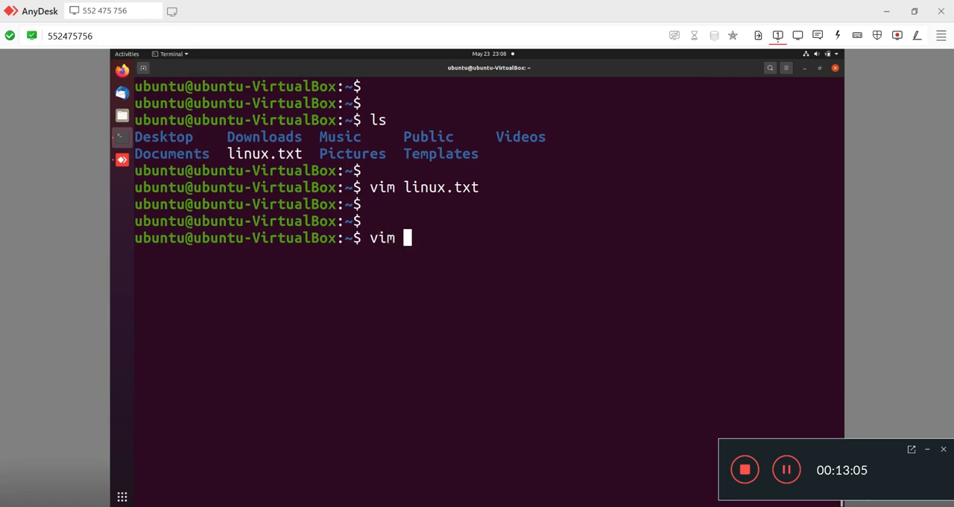
text(li)
key(Tab)
key(Return)
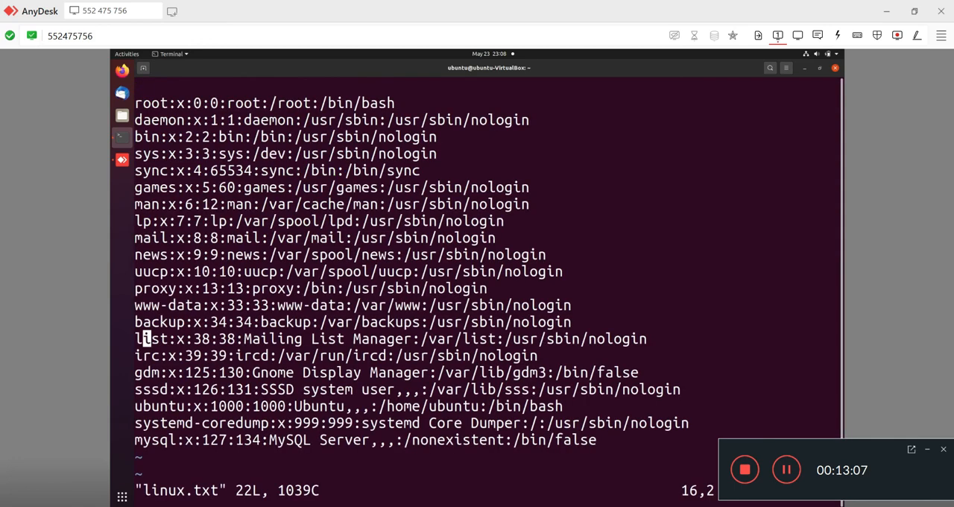
- Jump to the last of the original 22 lines, then switch away to Brave
key(Up)
key(Up)
key(Up)
key(Up)
key(Up)
key(Up)
key(Up)
key(Down)
key(Down)
key(Down)
key(Down)
key(Down)
key(Down)
key(Down)
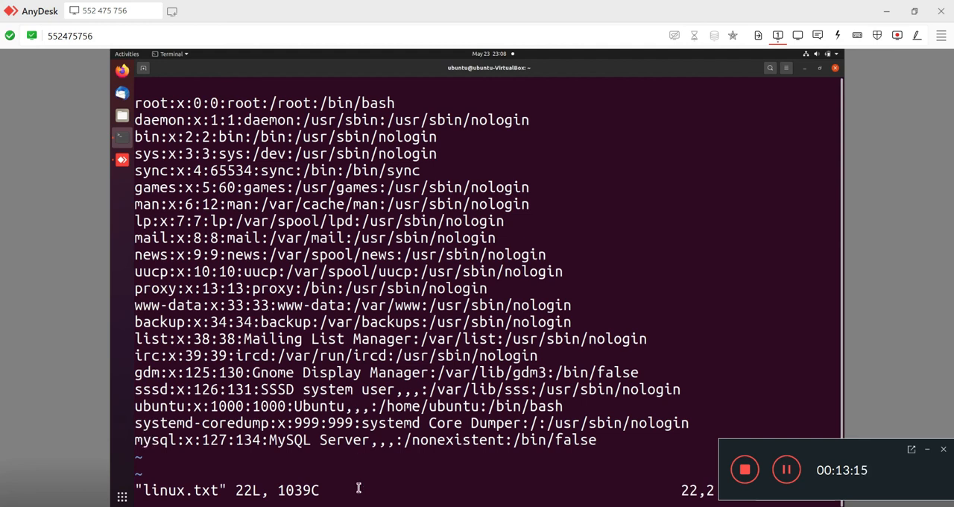
key(alt+Tab)
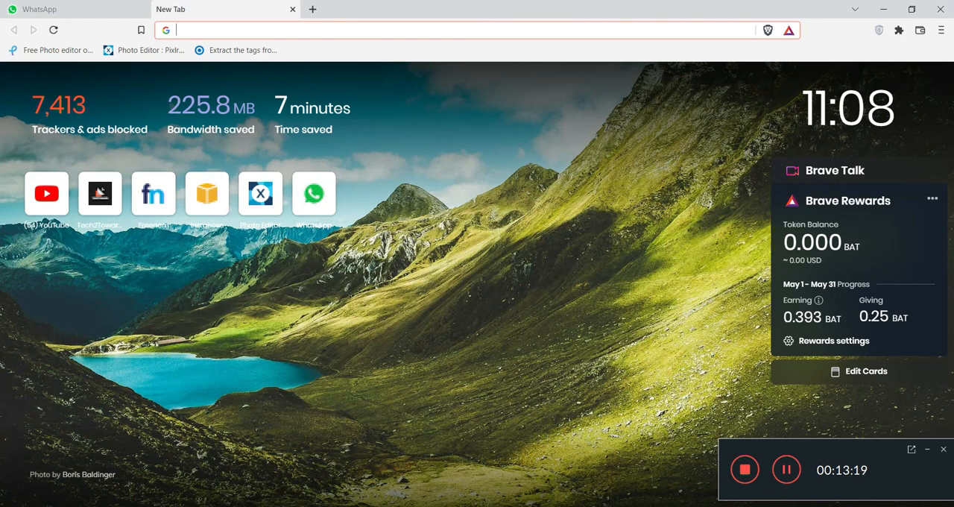
- Review the Word table of Vim commands, then minimize Word and return to the remote terminal
key(alt+Tab)
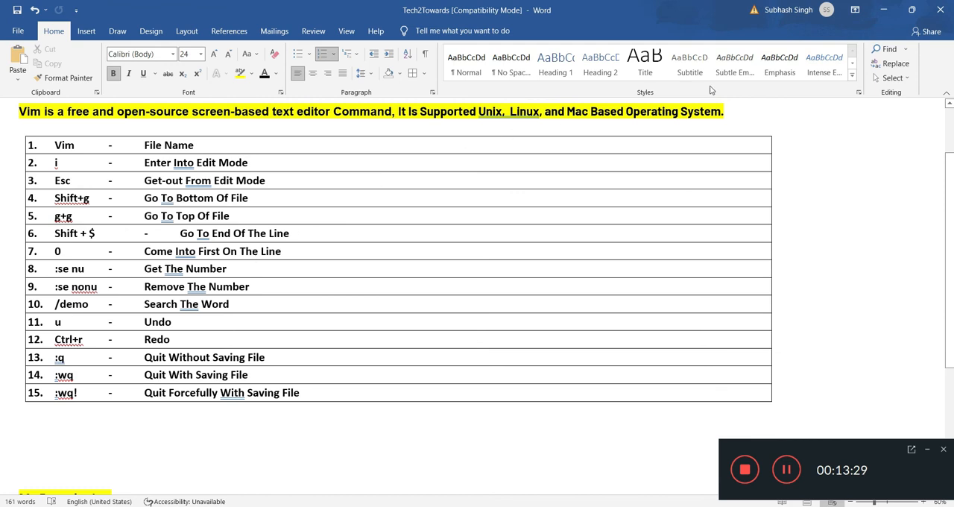
click(882, 9)
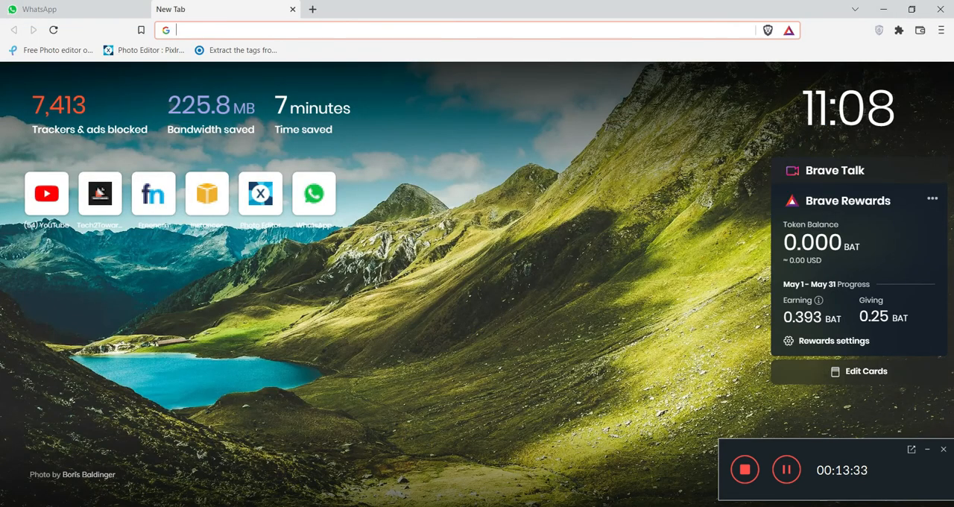
key(alt+Tab)
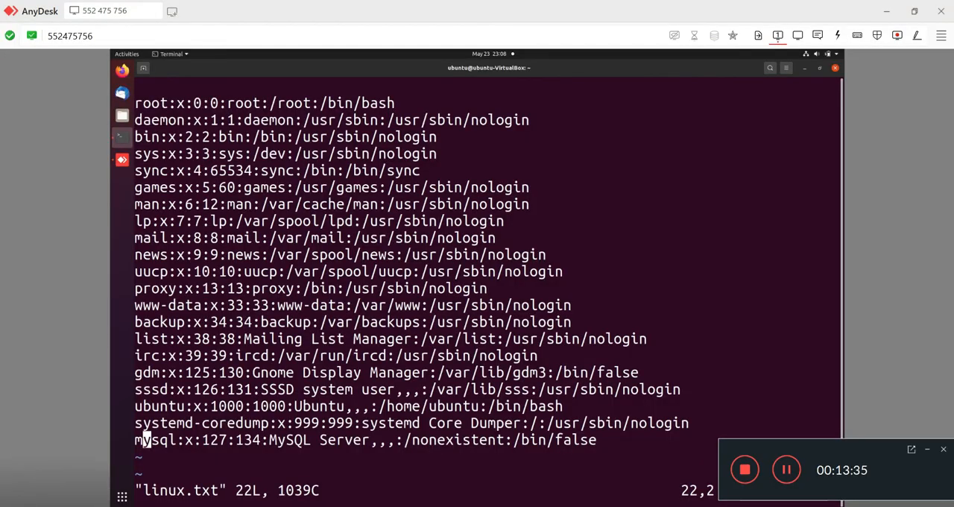
- In insert mode, add blank lines after the proxy line of linux.txt
key(Up)
key(Up)
key(Up)
key(Up)
key(Up)
key(Up)
key(Up)
key(Up)
key(Up)
key(Up)
key(Left)
key(i)
key(Down)
key(Down)
key(Return)
key(Return)
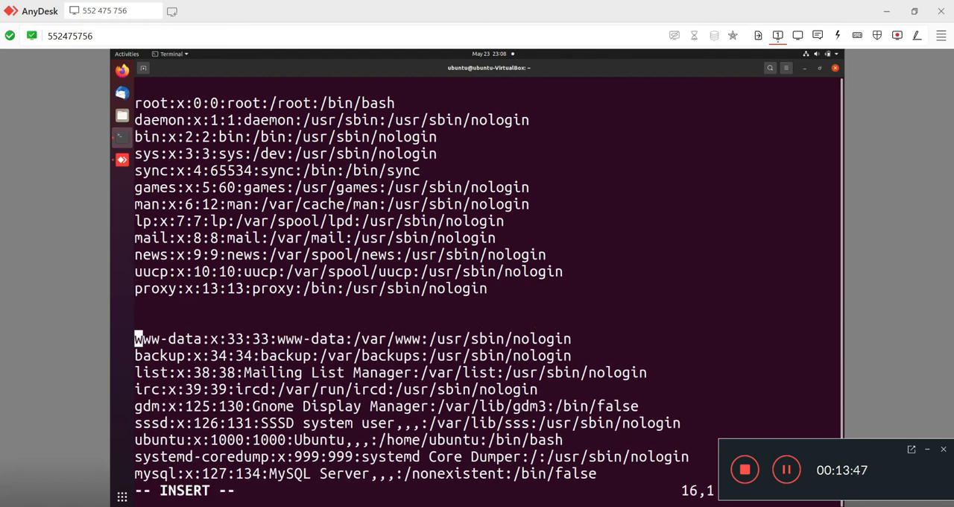
key(Up)
key(Up)
key(Down)
text(ghdjdkjfkjf)
- Add scratch lines 'ghdjdkjfkjf' and 'fjfjfjf', then save and quit with :wq
key(Return)
key(Return)
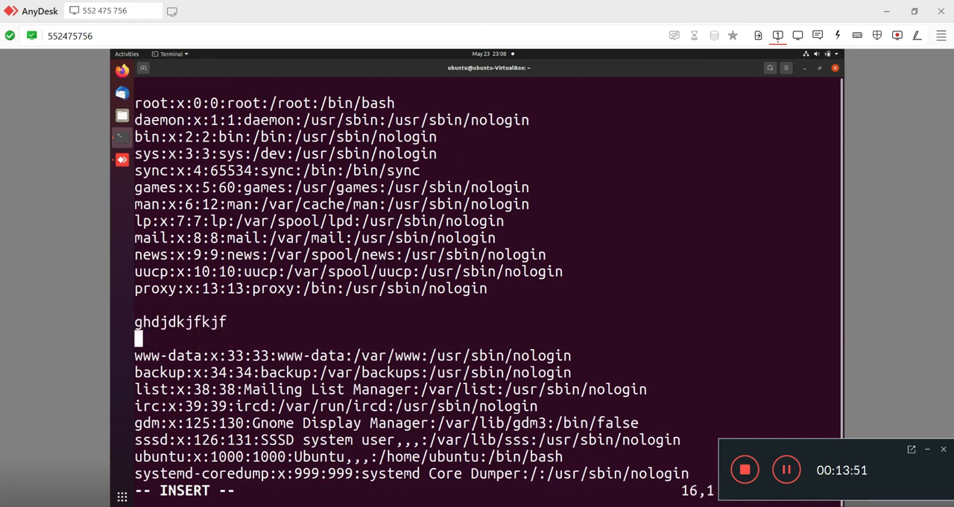
text(fjfjfjf)
key(Return)
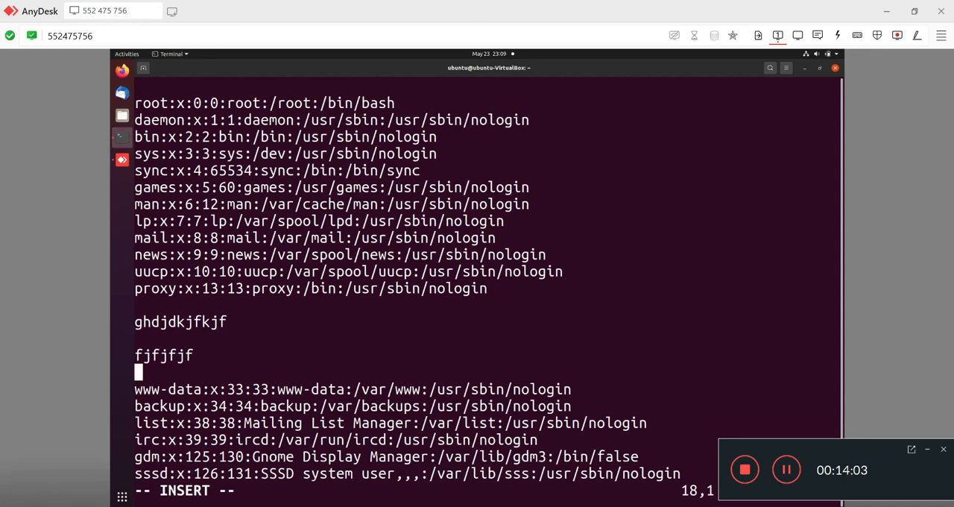
key(Escape)
text(:)
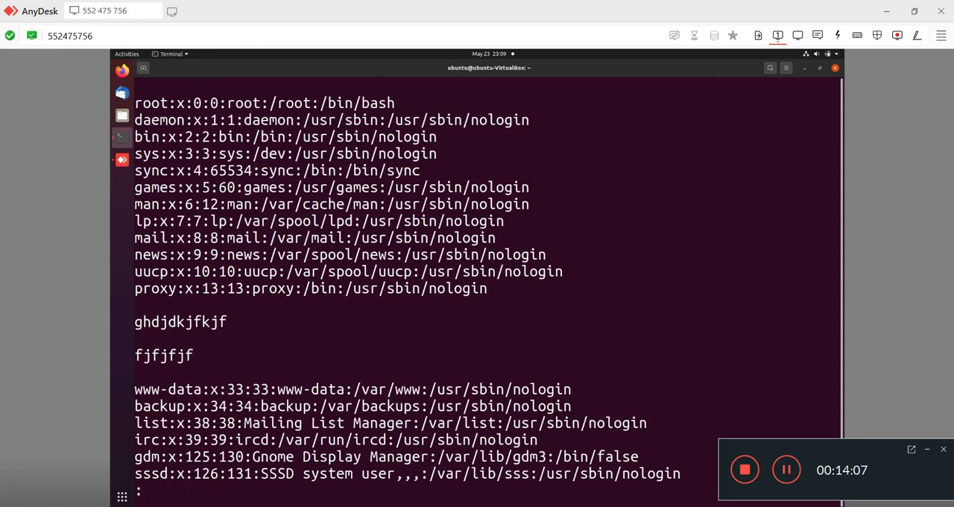
text(w)
text(q)
key(Return)
key(Return)
key(Return)
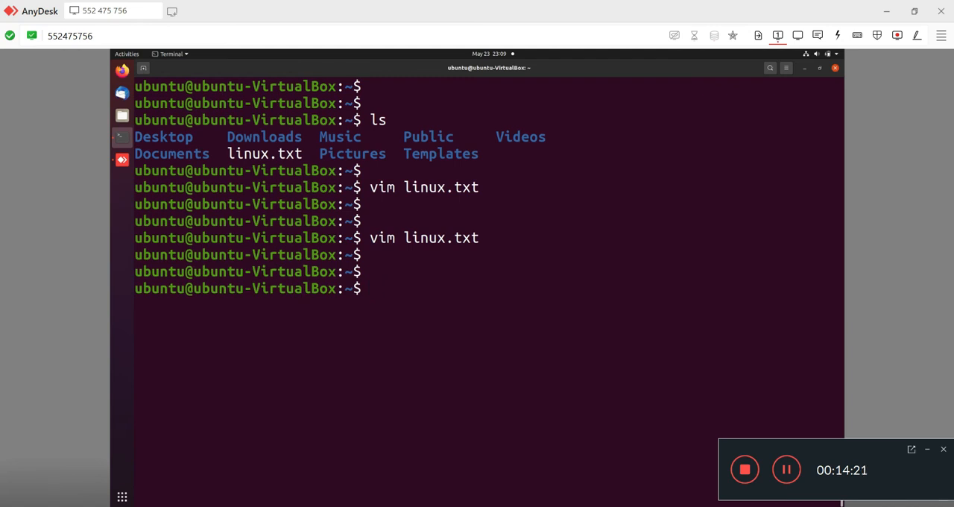
text(vim linux.txt)
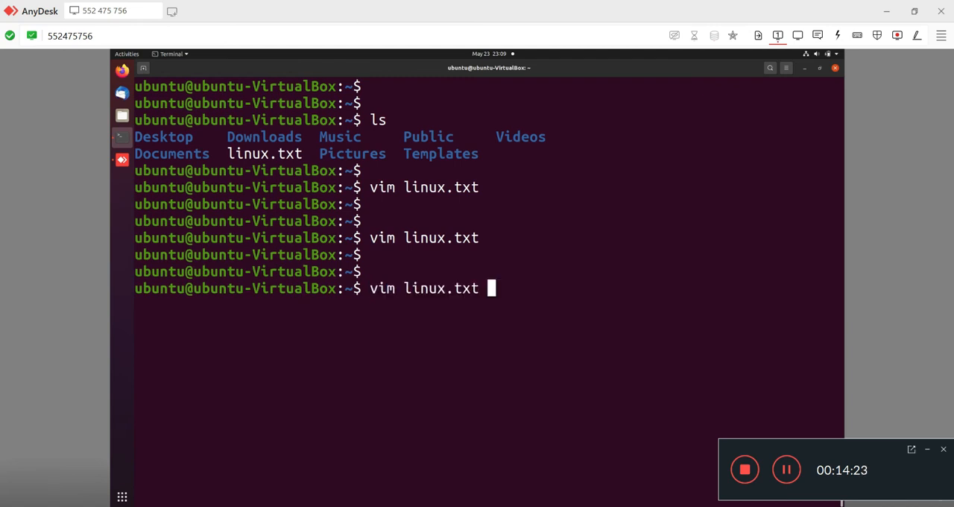
- Reopen linux.txt in Vim showing 27 lines, then switch to the Word command table
key(Return)
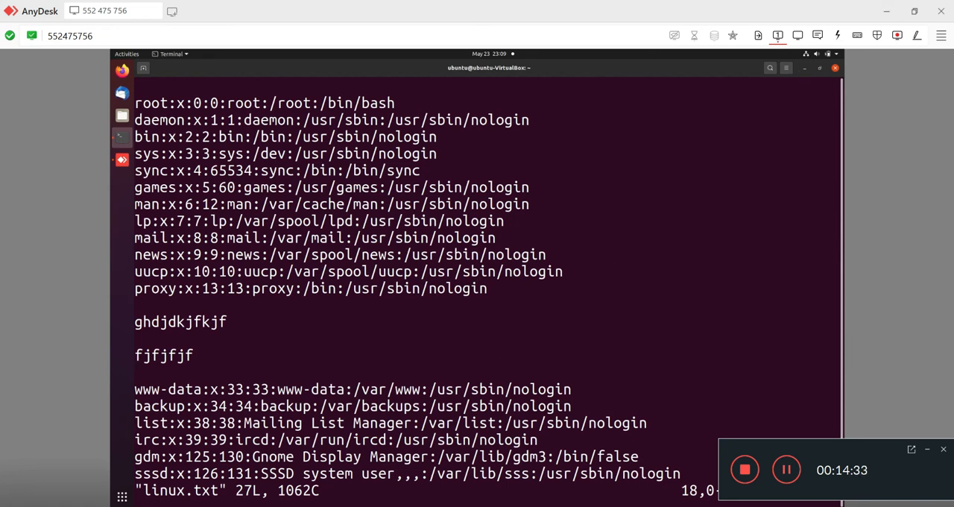
key(alt+Tab)
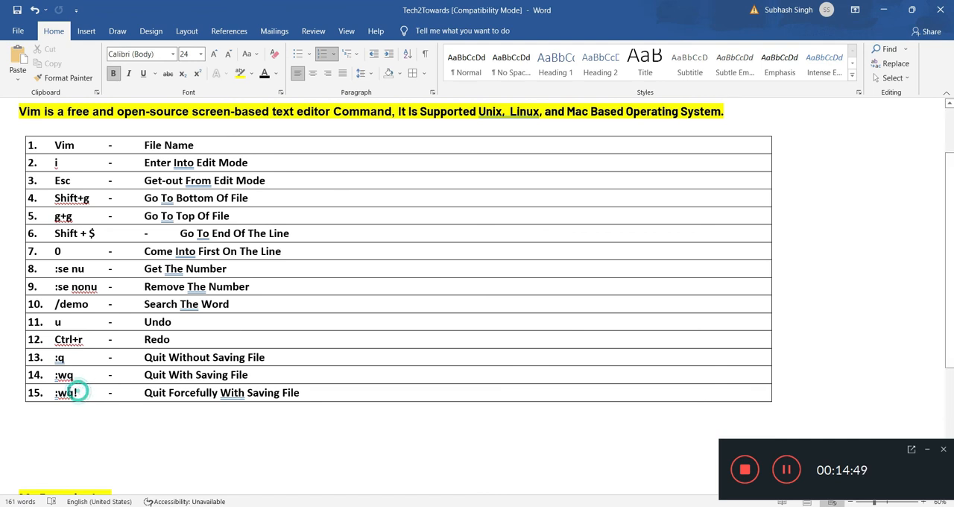
drag(78, 392, 54, 393)
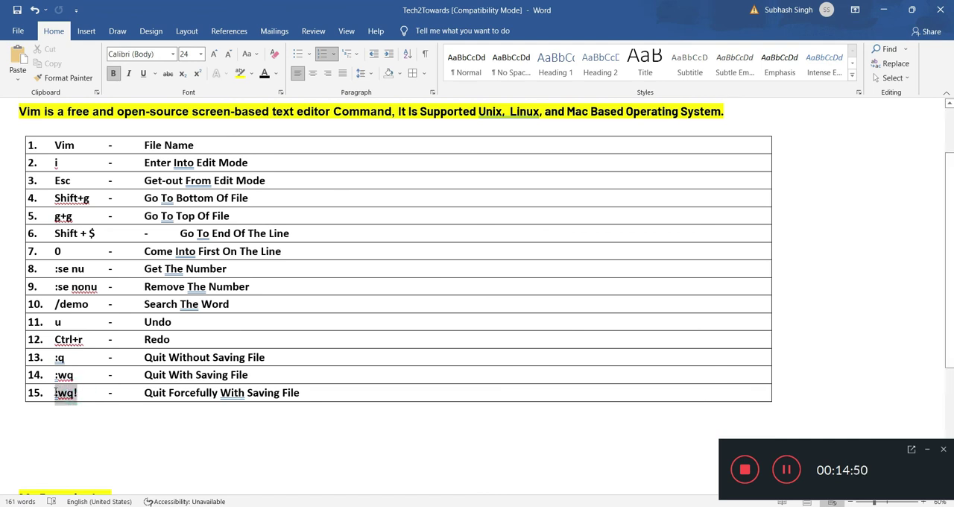
click(111, 418)
scroll(245, 372, up, 3)
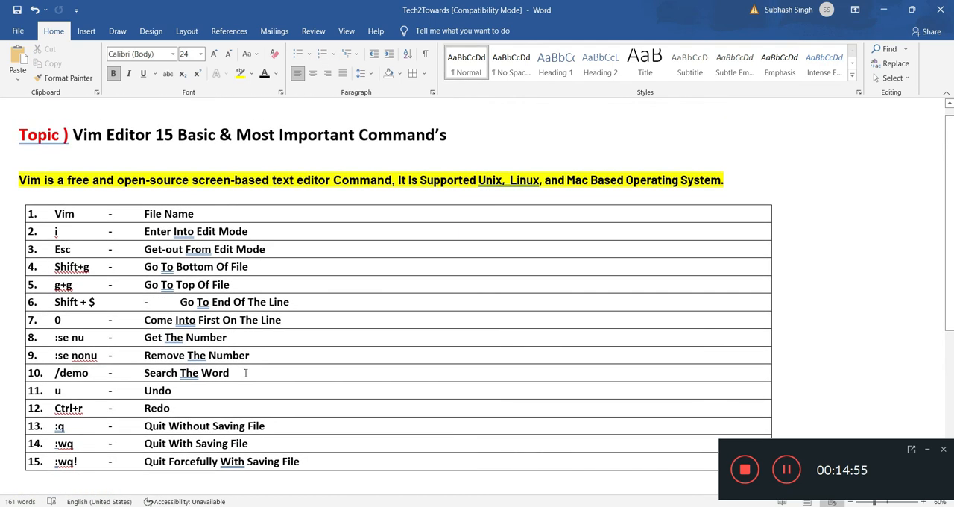